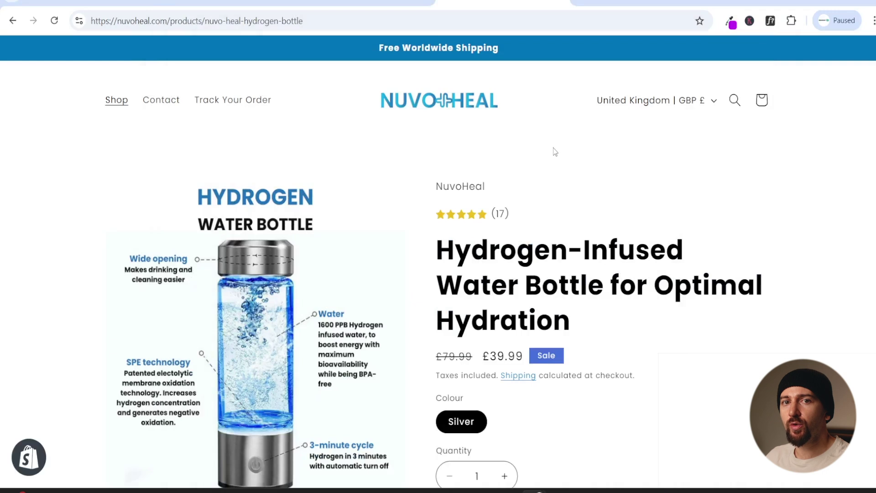
Step: Add the hydrogen water bottle to the cart with the free Water Pitcher-Blue gift ticked
scroll(554, 148, down, 6)
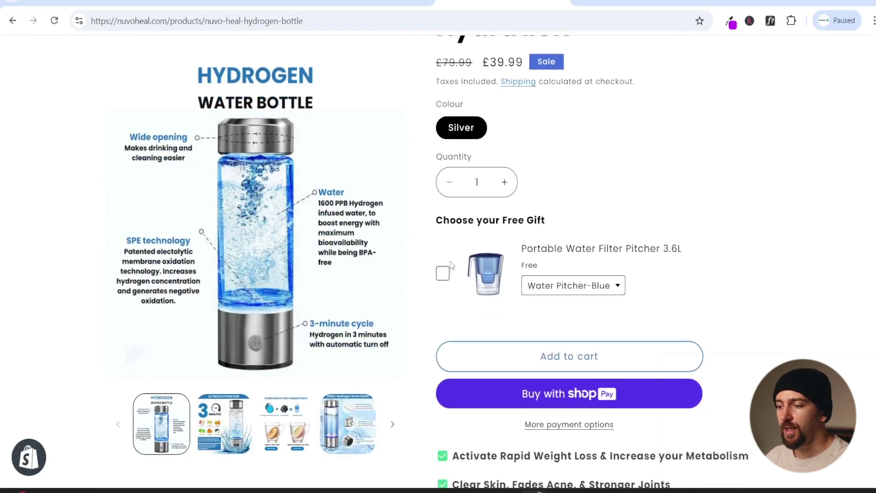
click(446, 273)
click(553, 358)
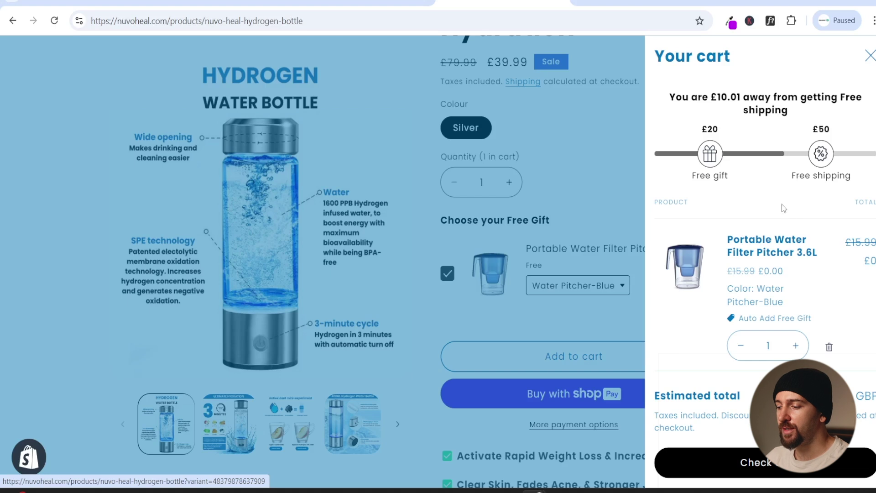
Step: Go to checkout and highlight the auto-add and cart progress bar free gift discount lines
click(769, 469)
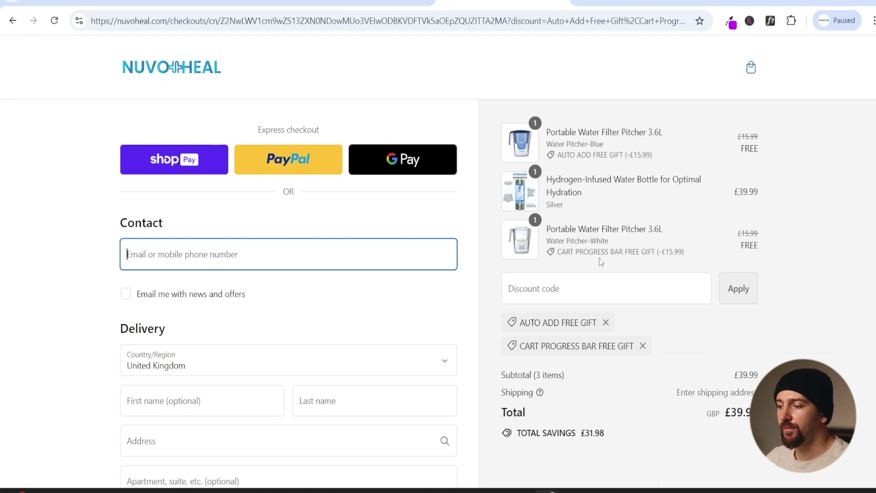
drag(556, 155, 663, 160)
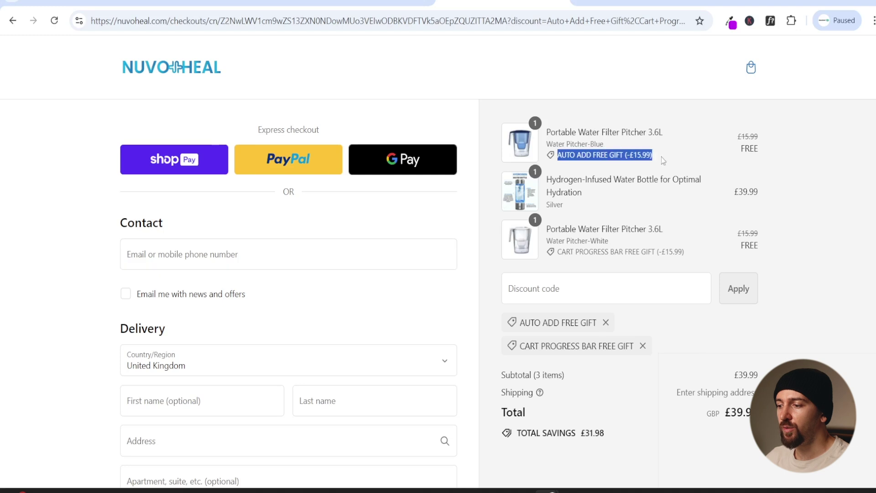
click(663, 160)
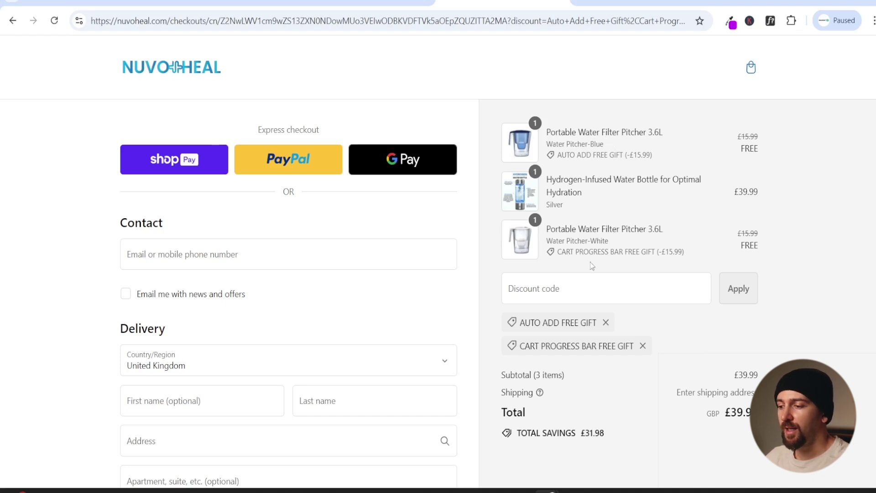
drag(562, 252, 664, 253)
click(663, 252)
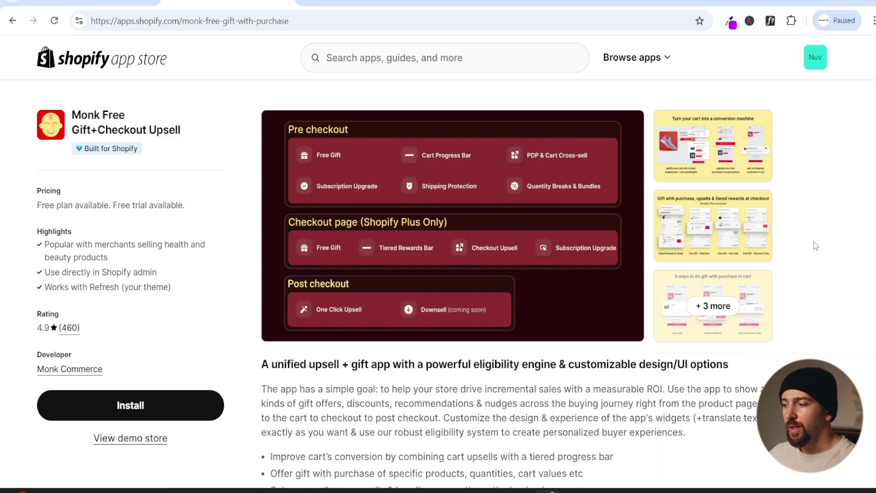
Step: Install the Monk Free Gift+Checkout Upsell app on the store
click(170, 408)
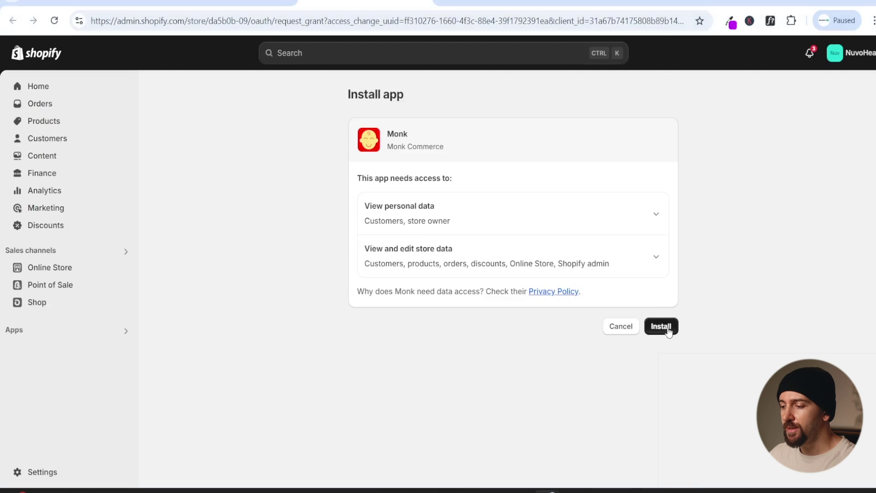
click(668, 329)
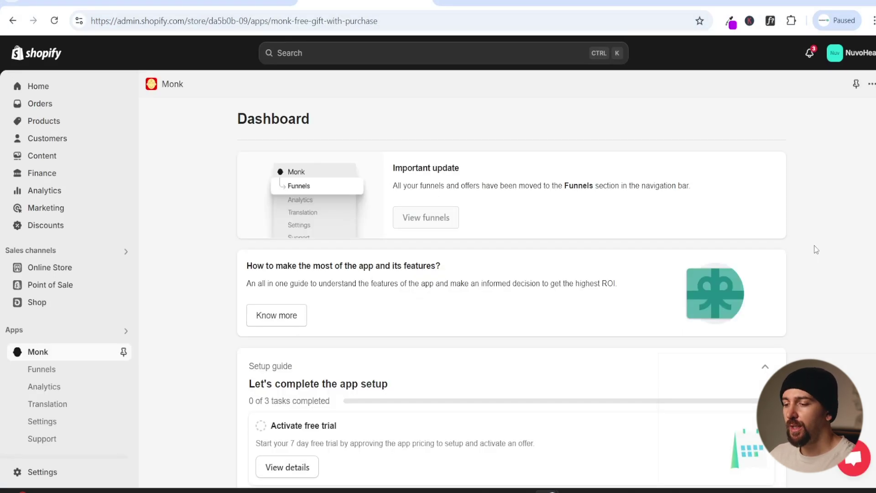
scroll(796, 257, down, 3)
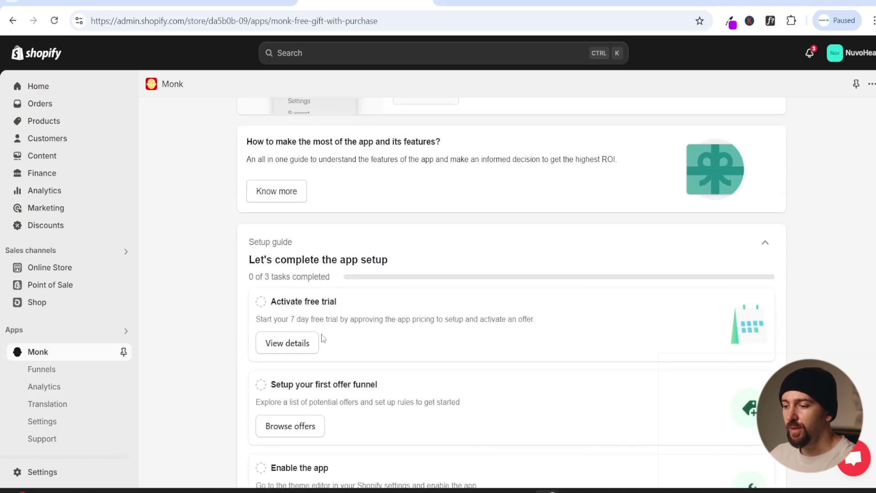
Step: Approve Monk's 7-day free trial and browse the available offer types
click(307, 343)
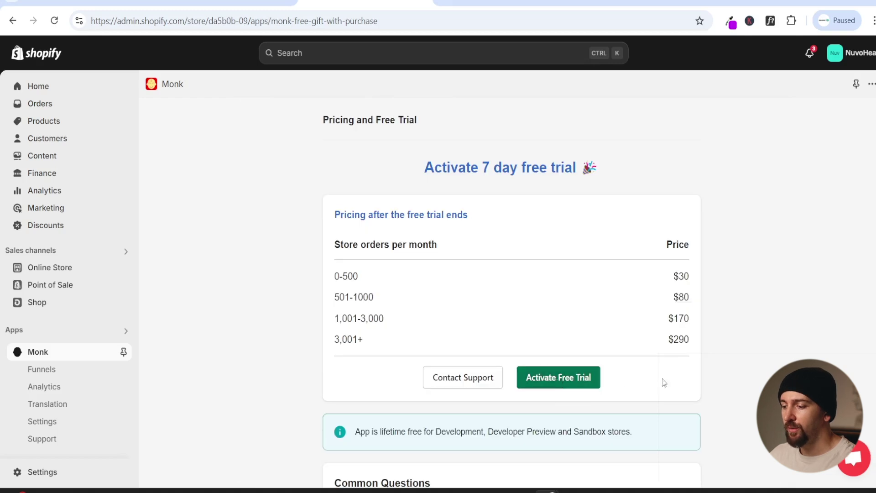
click(696, 257)
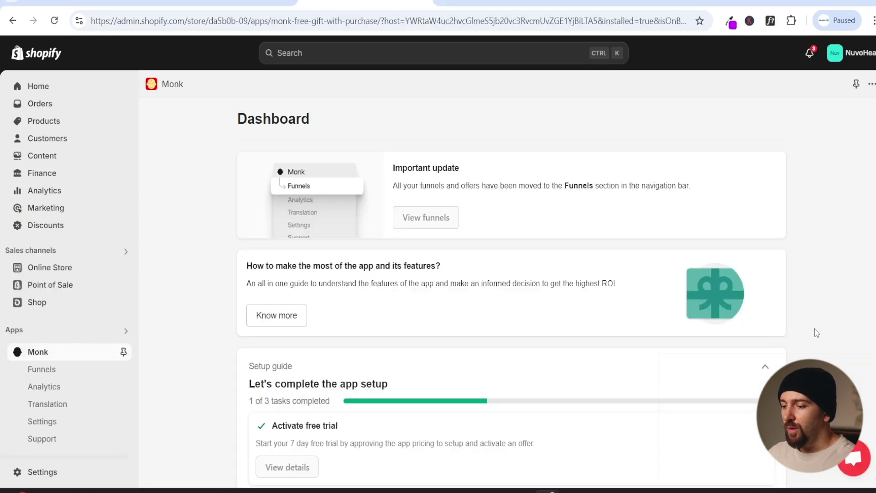
scroll(822, 321, down, 5)
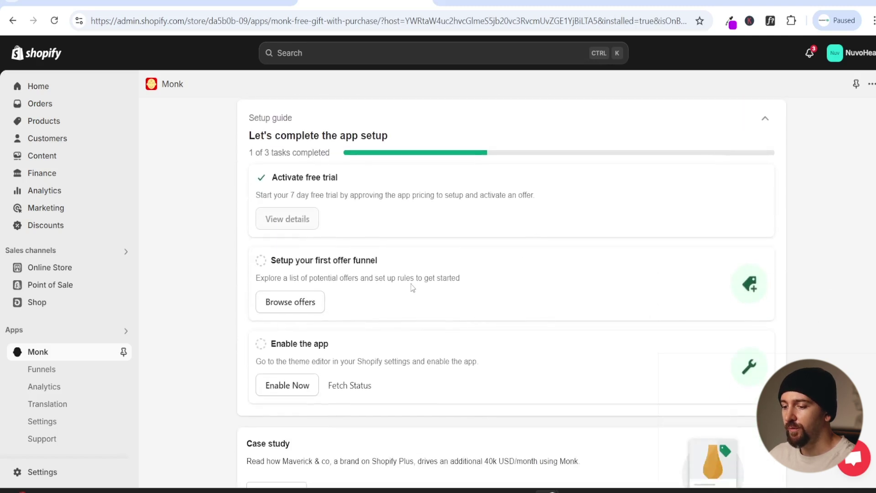
click(292, 303)
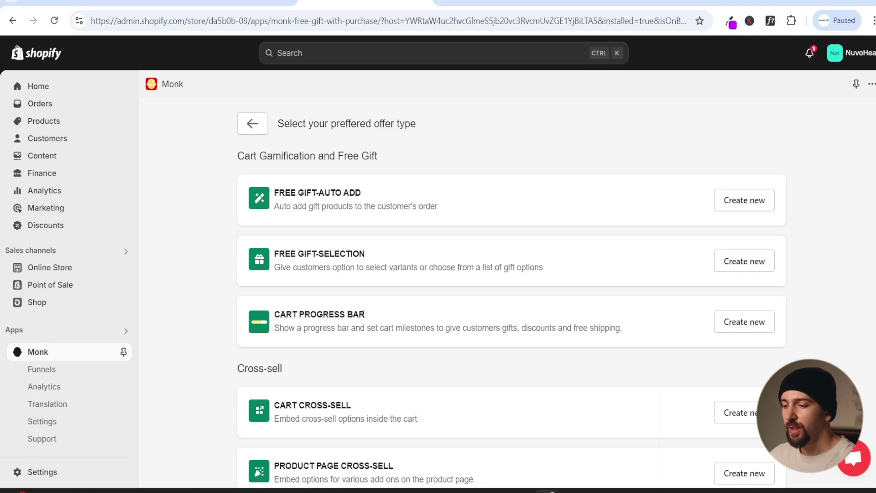
Step: Create a new Cart Progress Bar offer named 'Cart Progress Bar Free Gift'
click(738, 327)
key(ctrl+a)
text(Cart Progress Bar Free Gift)
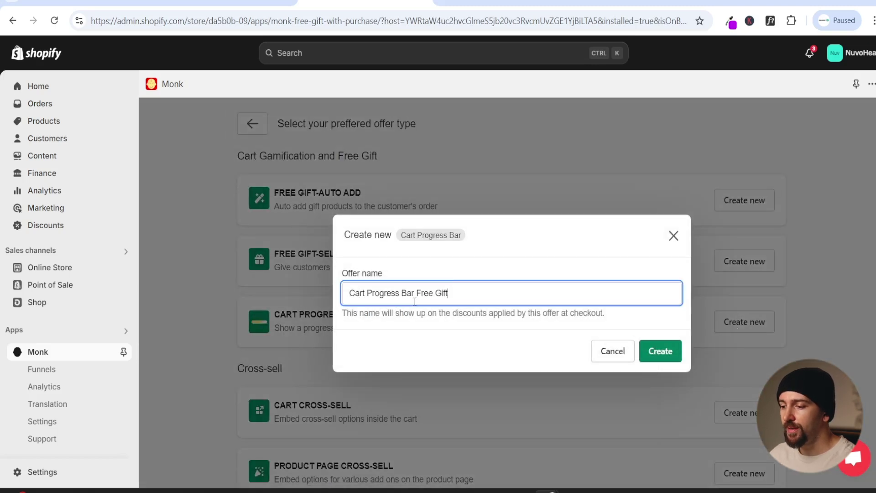
click(665, 350)
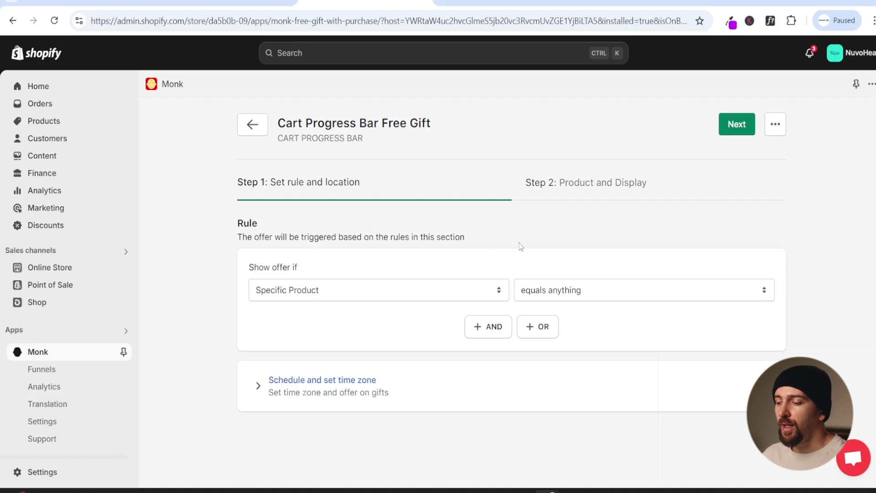
Step: Leave the Show offer if rule unchanged and continue to Step 2: Product and Display
click(408, 290)
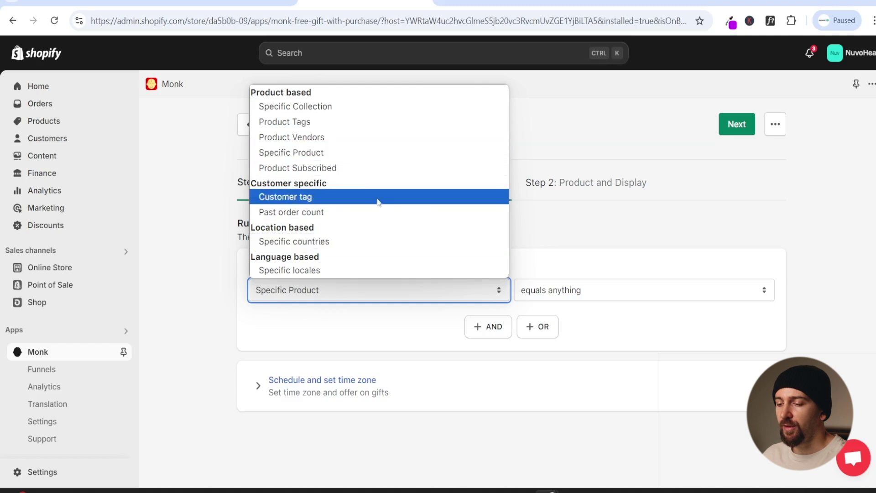
click(184, 278)
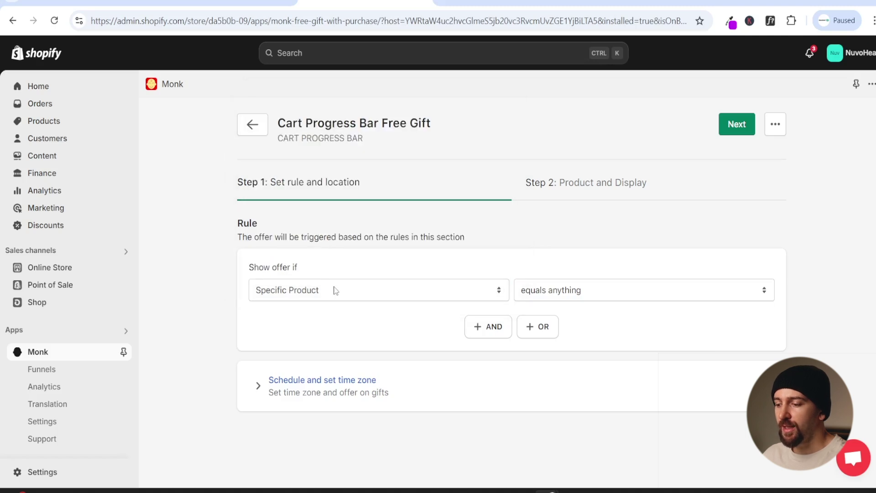
click(730, 127)
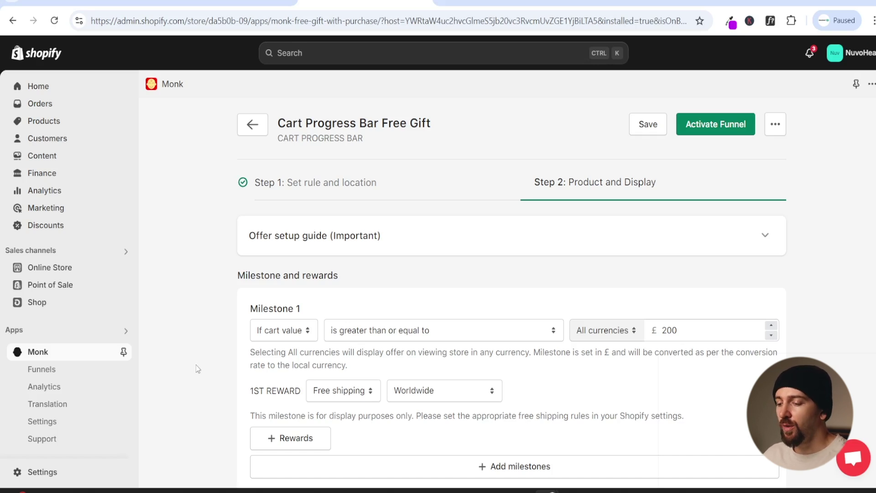
Step: Set Milestone 1 to trigger when cart value is greater than or equal to £20
scroll(192, 353, down, 2)
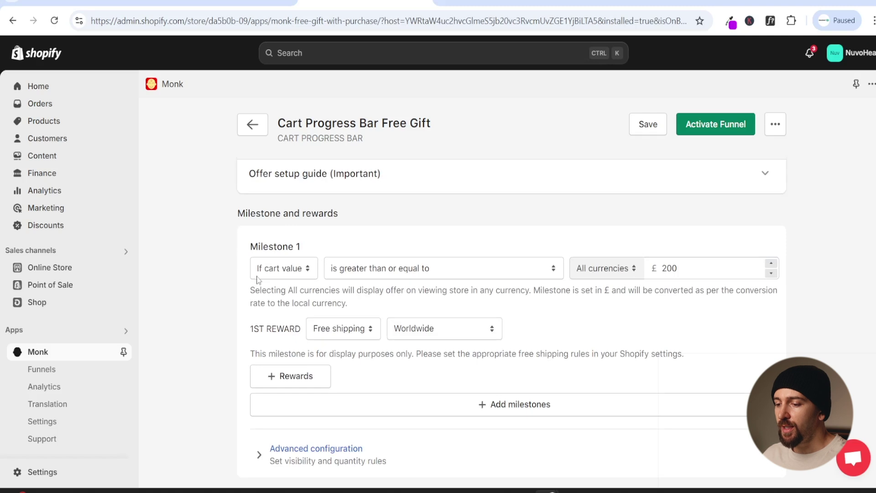
click(280, 273)
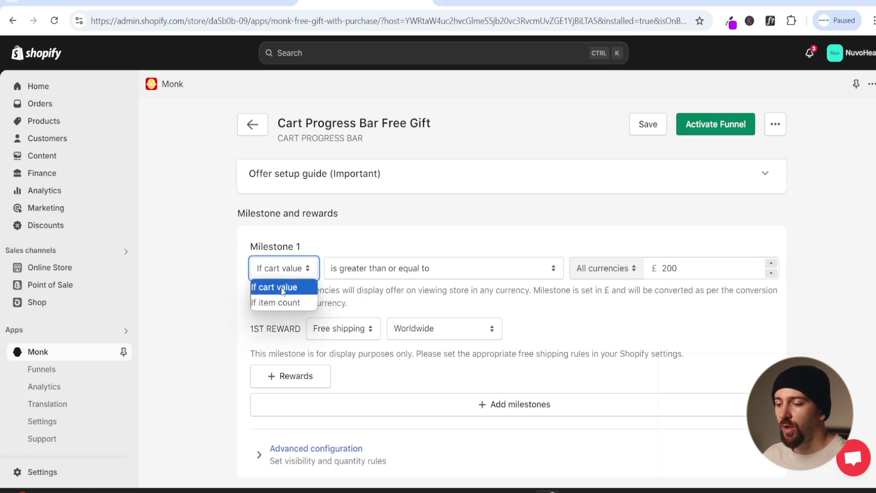
click(290, 288)
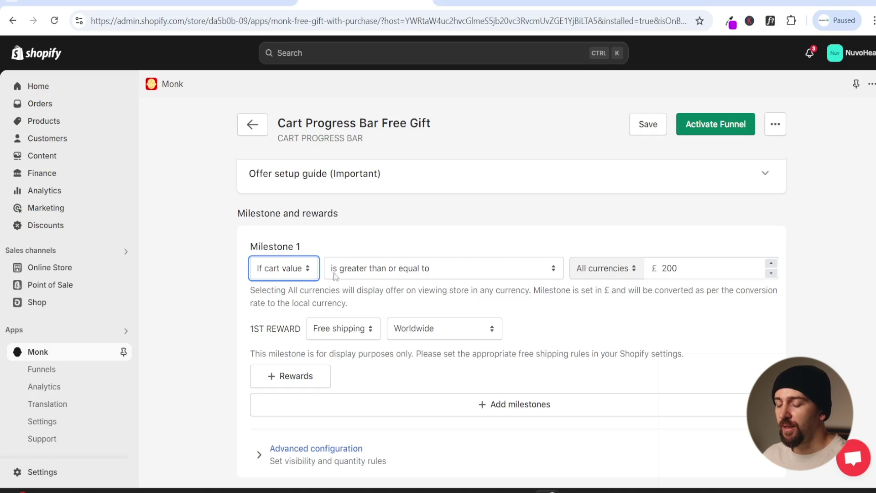
click(404, 279)
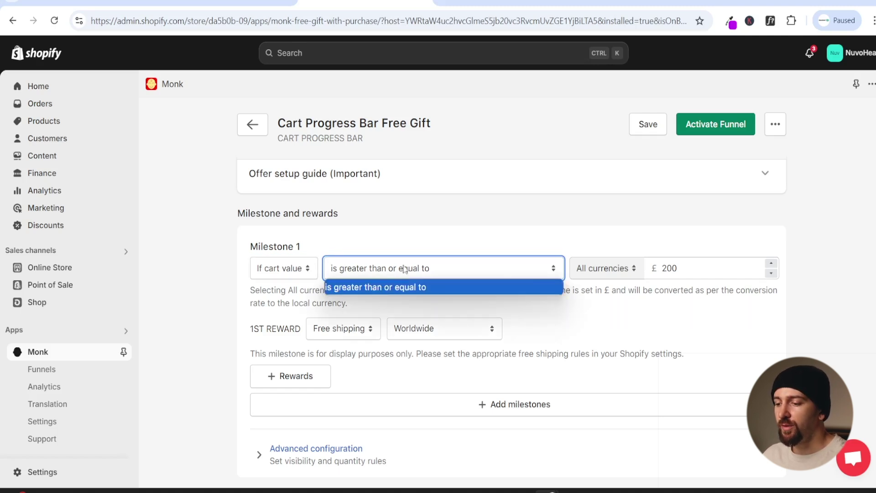
click(405, 286)
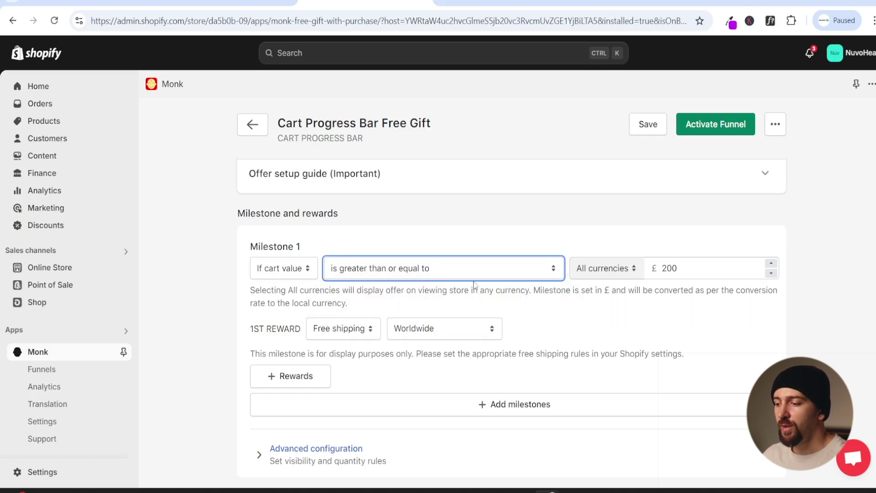
double_click(696, 268)
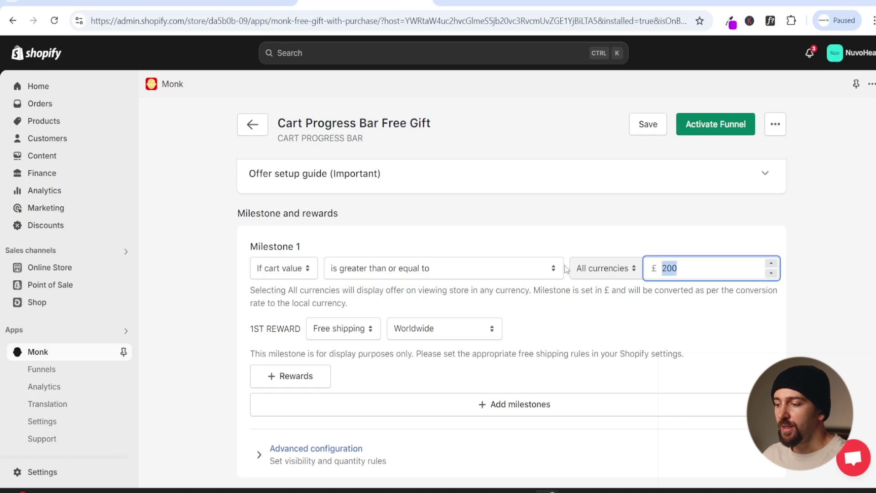
text(20)
click(590, 248)
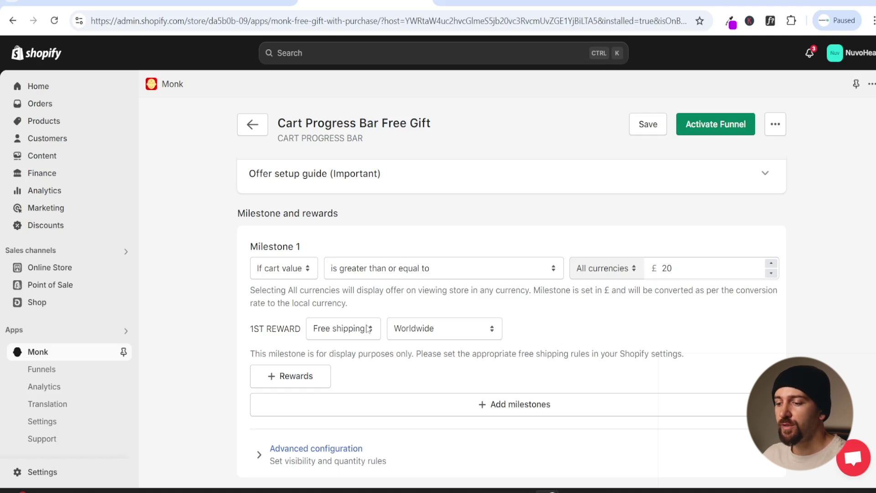
click(332, 329)
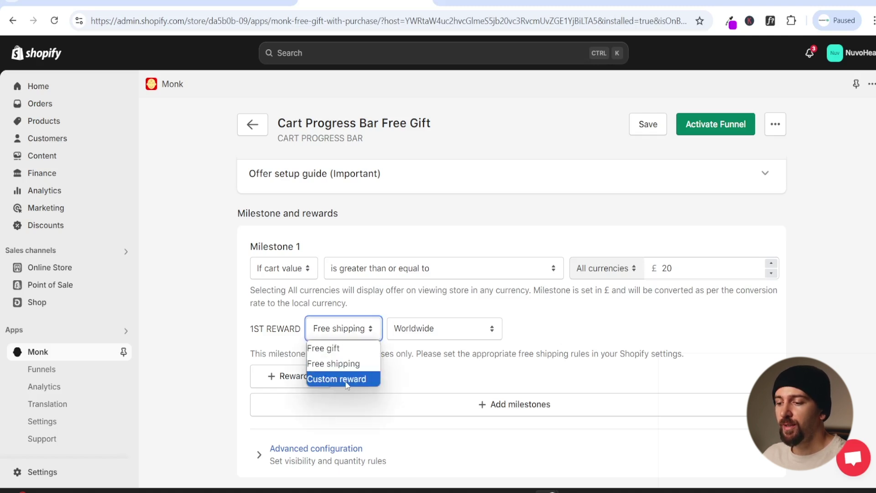
click(335, 349)
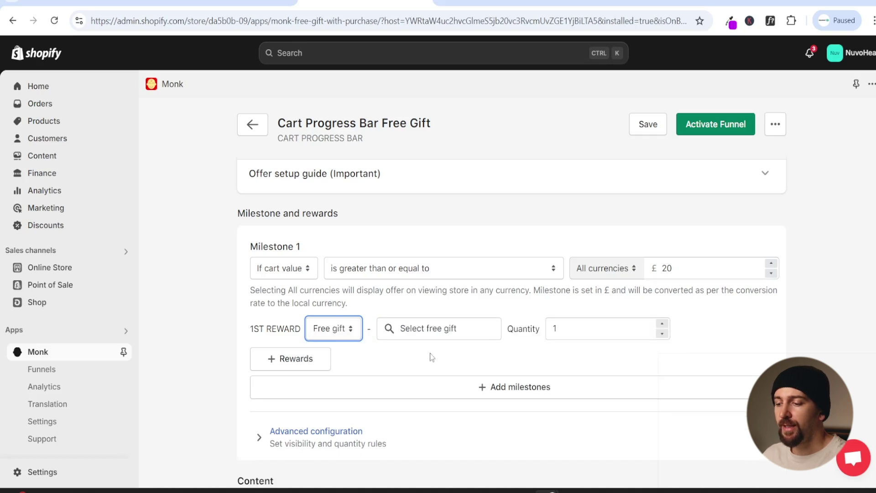
click(451, 328)
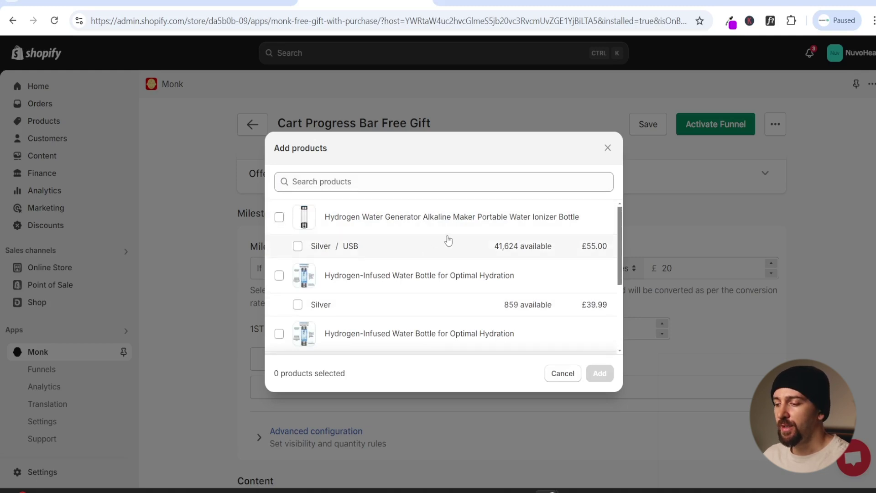
scroll(449, 241, down, 3)
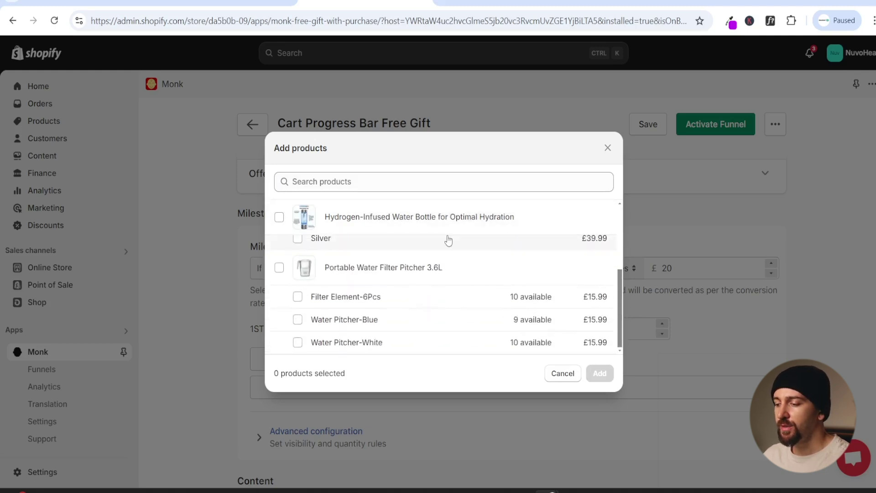
click(297, 345)
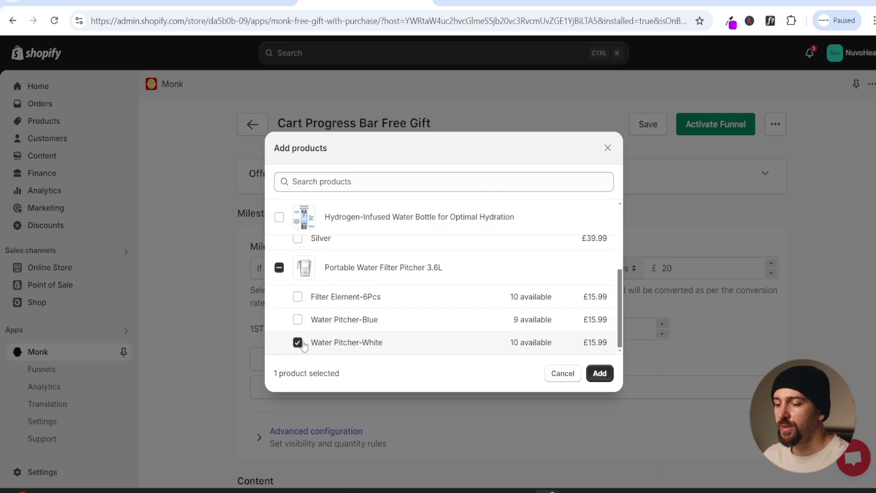
click(601, 374)
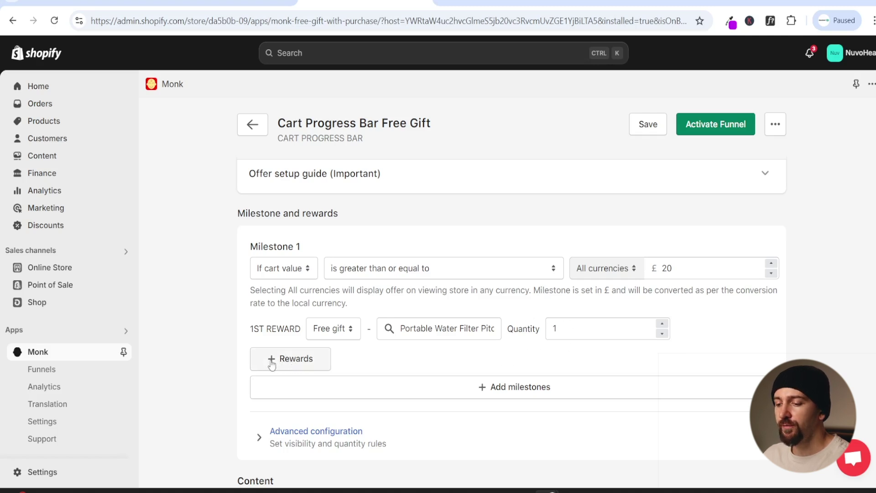
click(297, 364)
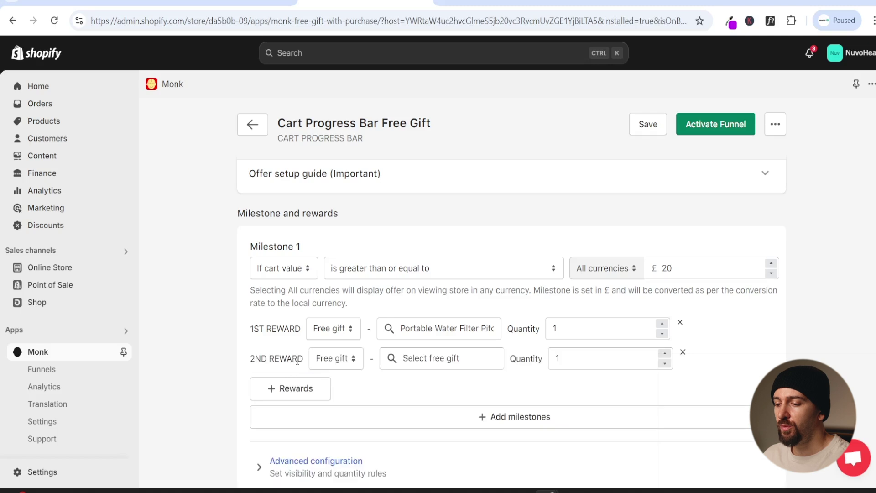
click(315, 365)
click(351, 391)
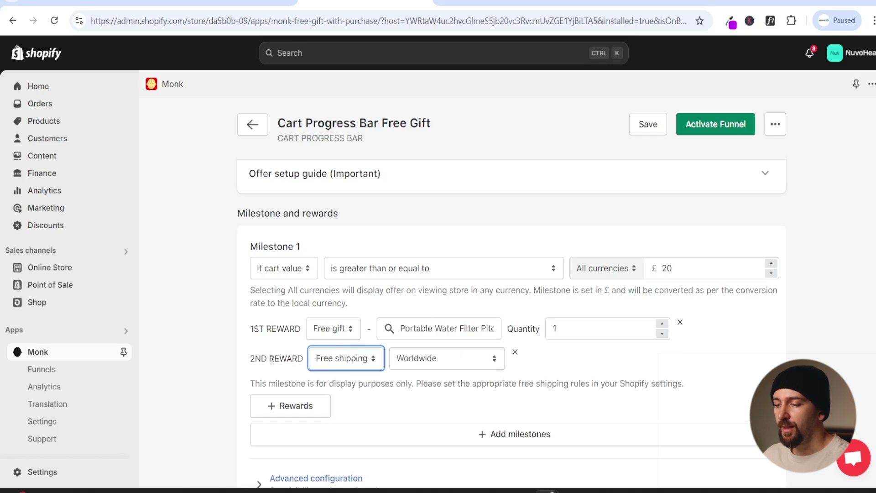
click(515, 353)
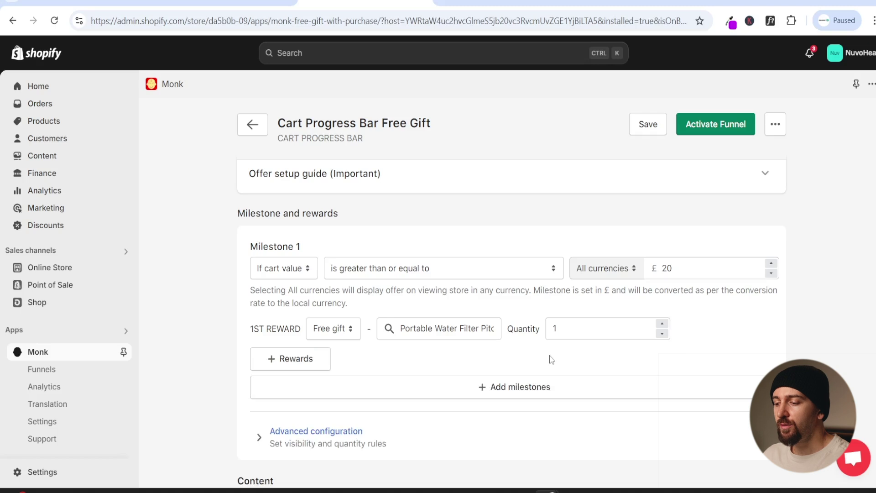
Step: Add Milestone 2 at £50 cart value with a Free shipping / Worldwide reward
click(510, 389)
scroll(443, 362, down, 2)
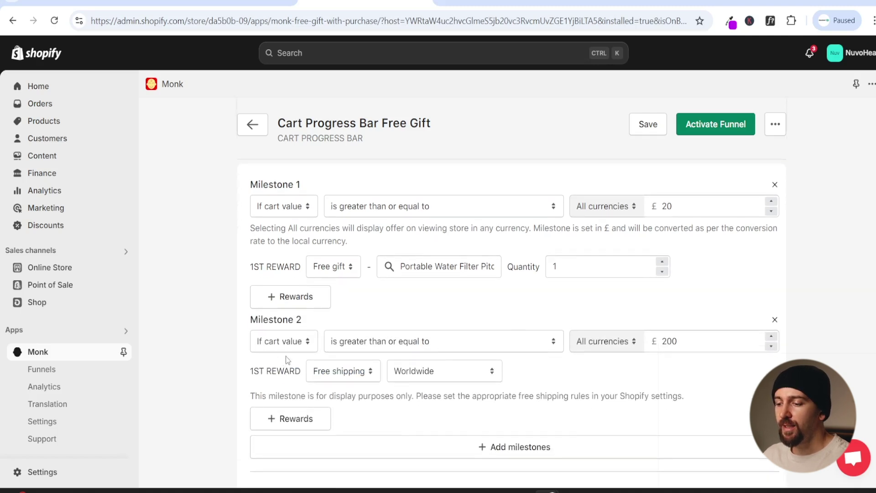
drag(698, 342, 606, 346)
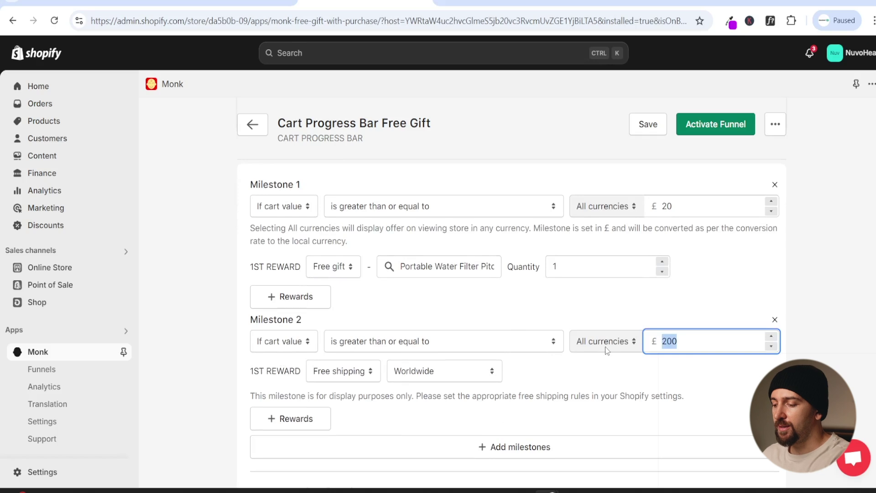
text(50)
click(633, 366)
click(346, 371)
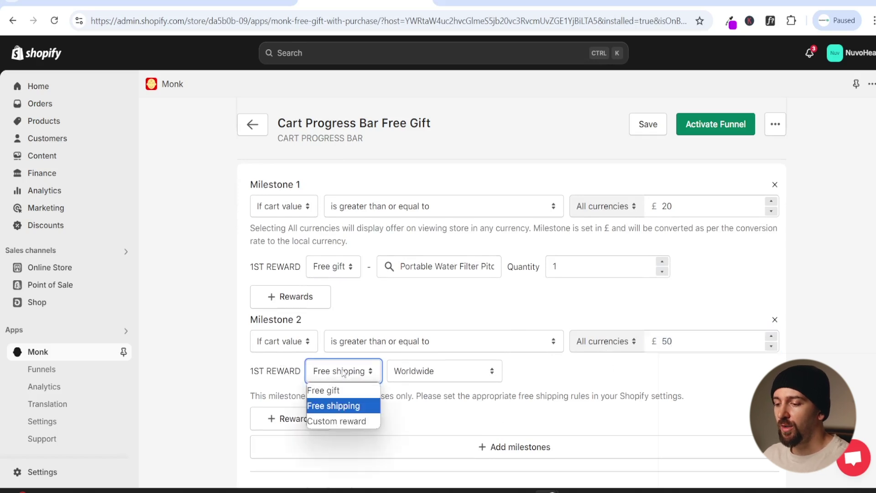
click(336, 392)
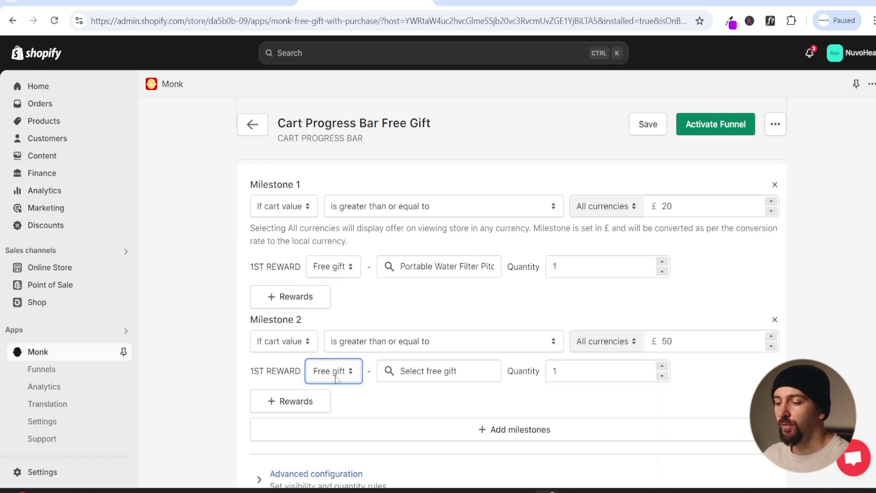
click(335, 371)
click(336, 406)
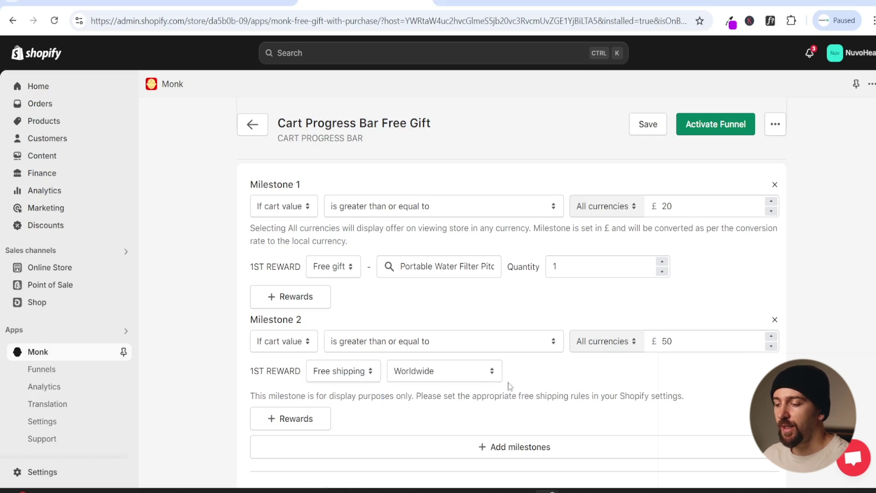
Step: Expand the Advanced configuration visibility and quantity rules
scroll(571, 370, down, 2)
scroll(586, 355, down, 3)
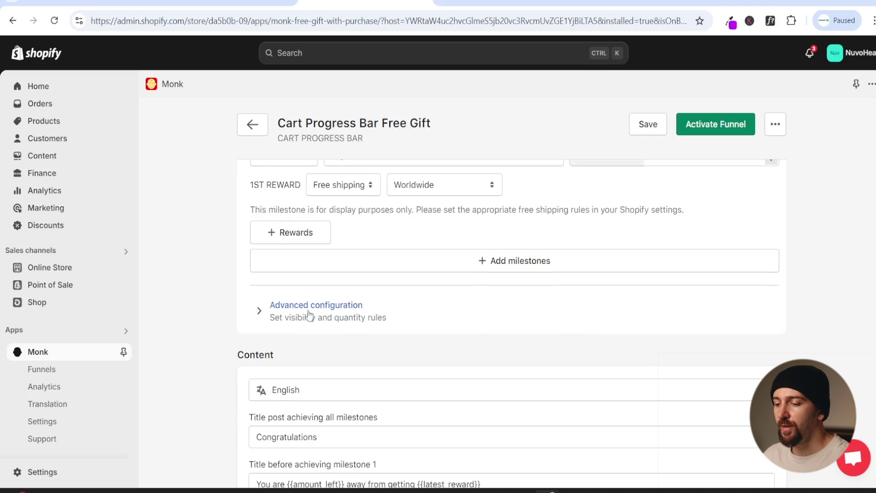
click(259, 315)
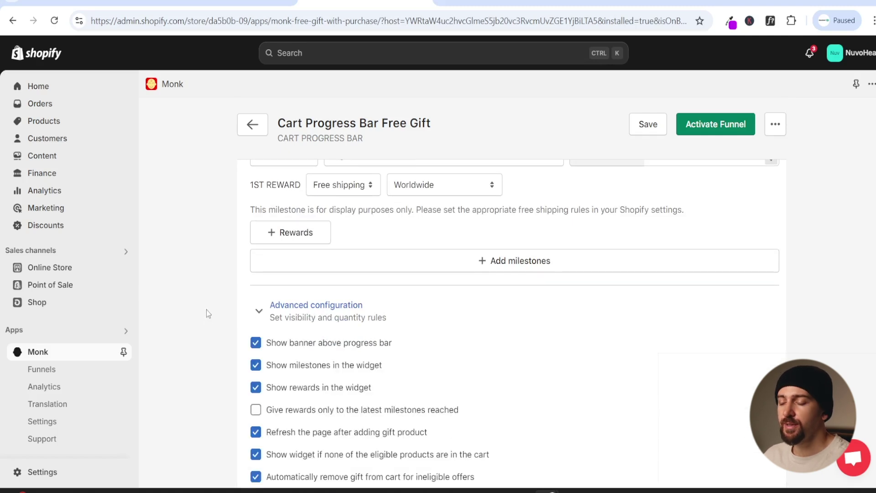
scroll(206, 309, down, 1)
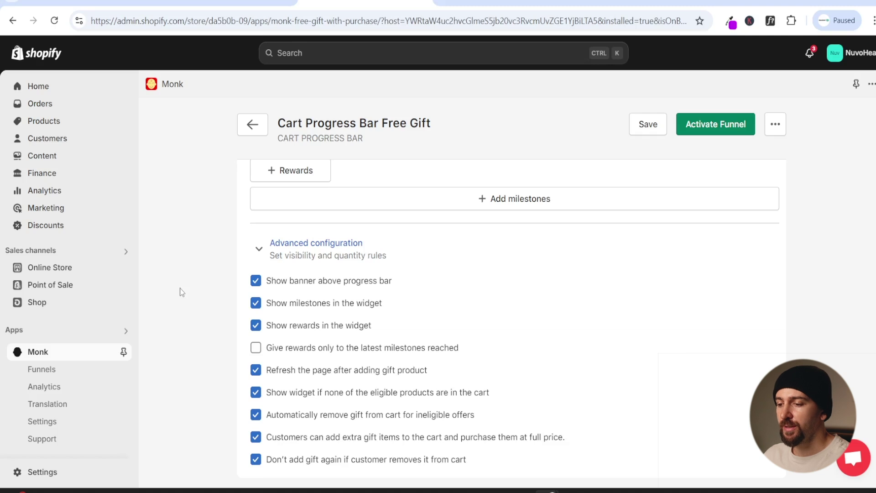
Step: Collapse Advanced configuration and reveal the Content section's milestone and reward text fields
click(259, 250)
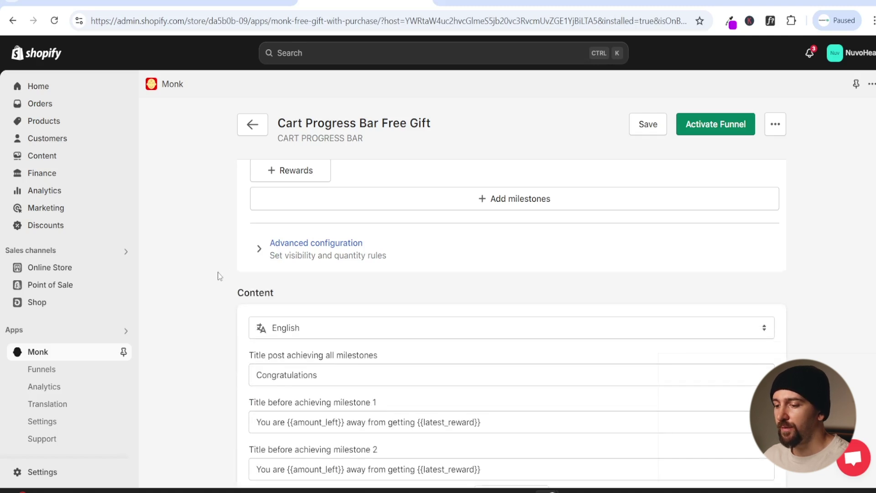
scroll(209, 261, down, 3)
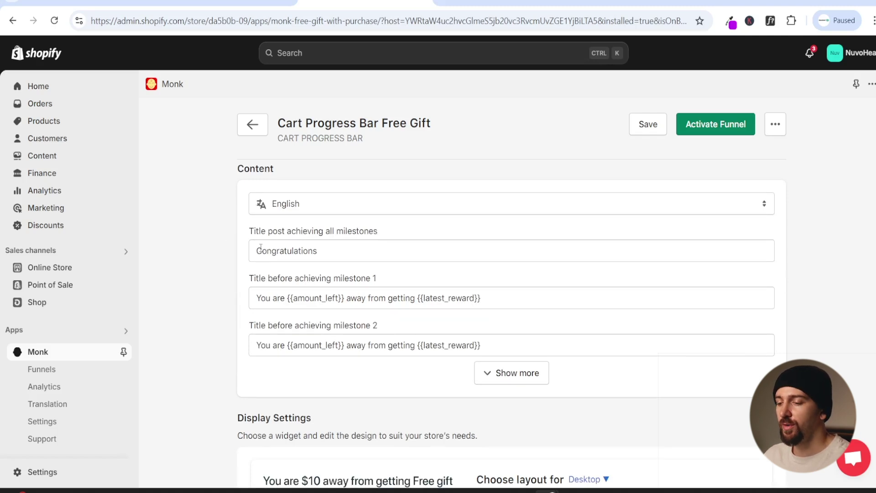
scroll(200, 352, up, 1)
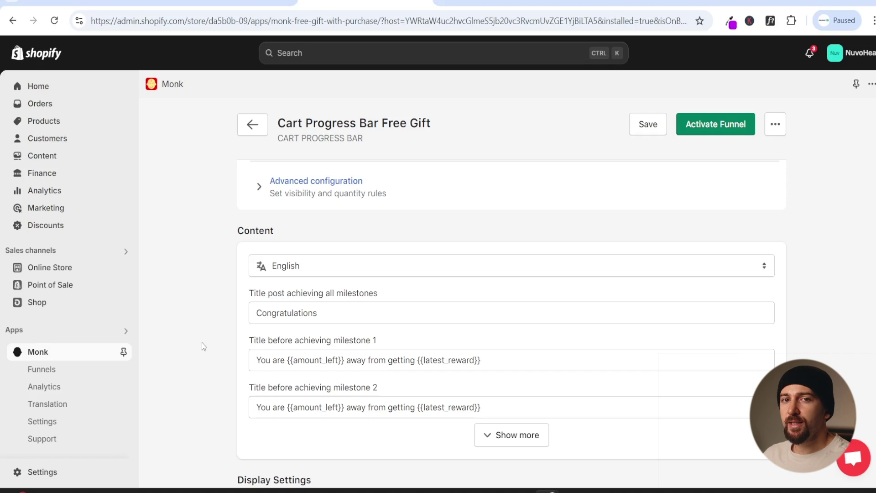
scroll(202, 341, down, 1)
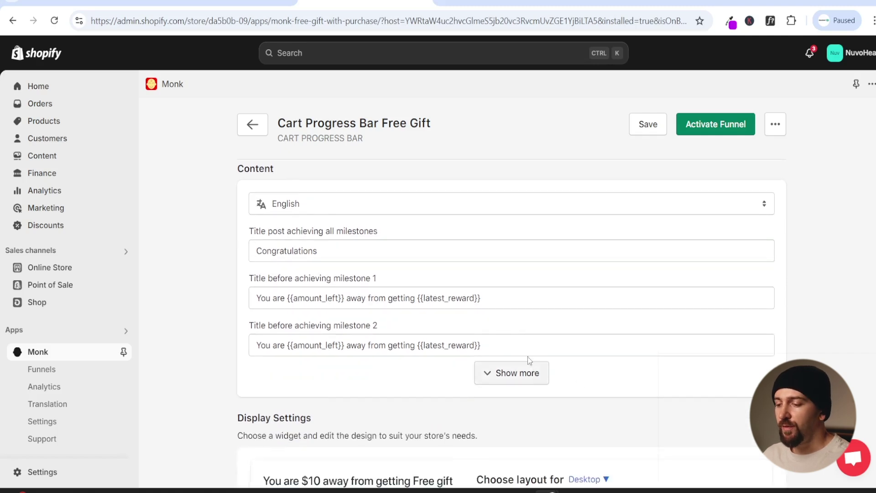
click(525, 372)
scroll(495, 310, down, 3)
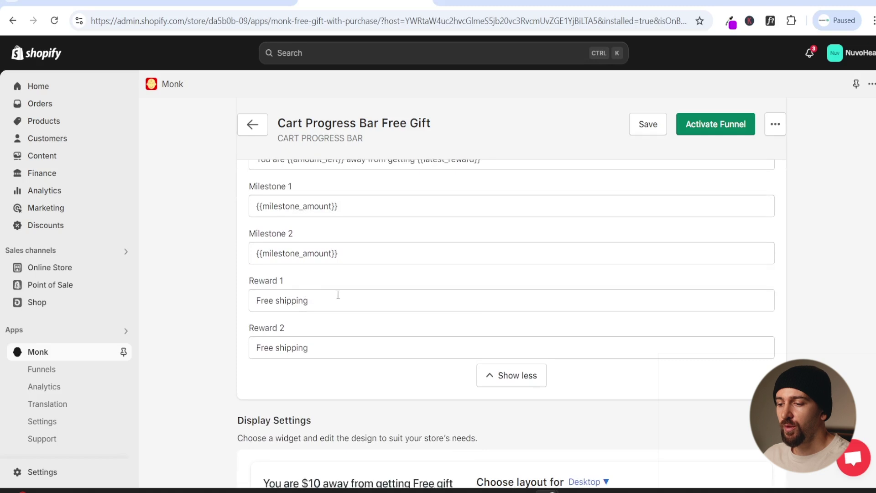
scroll(298, 303, up, 10)
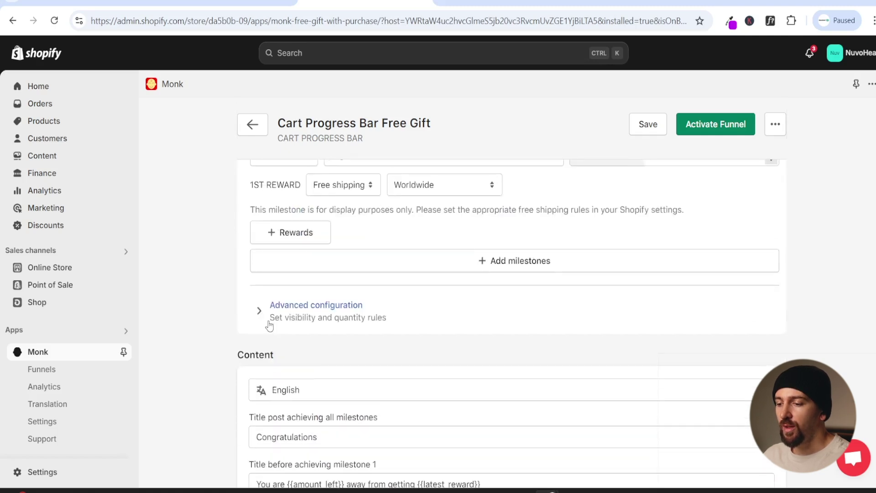
scroll(395, 293, down, 10)
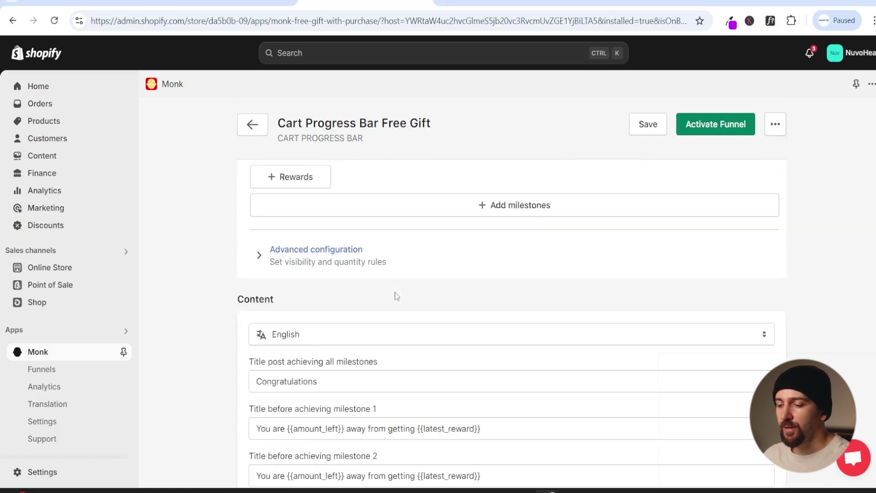
Step: Change the Reward 1 text from 'Free shipping' to 'Free gift'
double_click(288, 300)
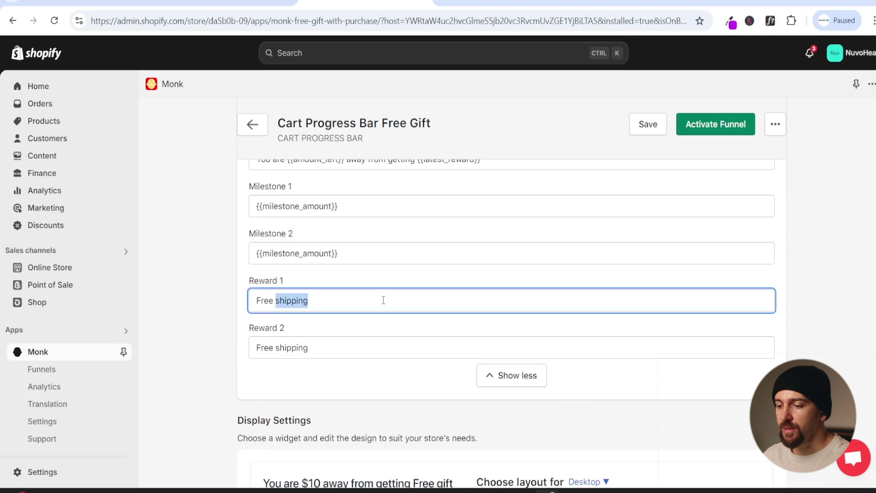
text(gift)
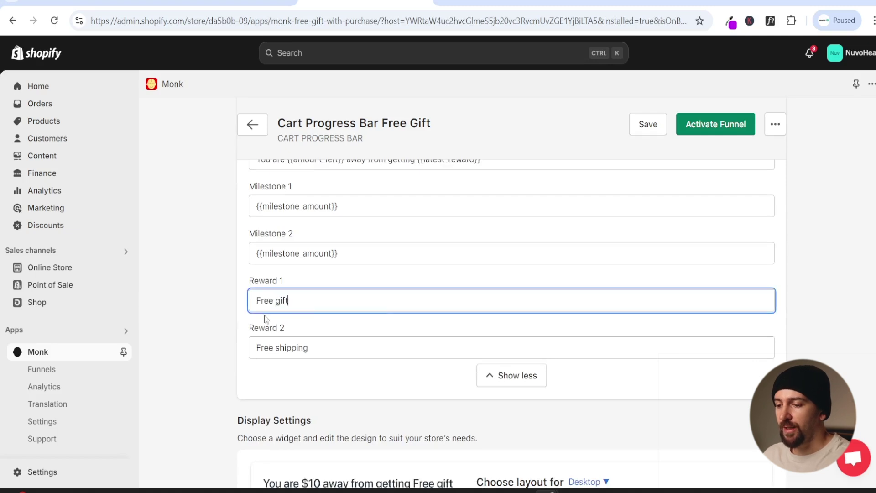
click(191, 303)
scroll(303, 348, up, 9)
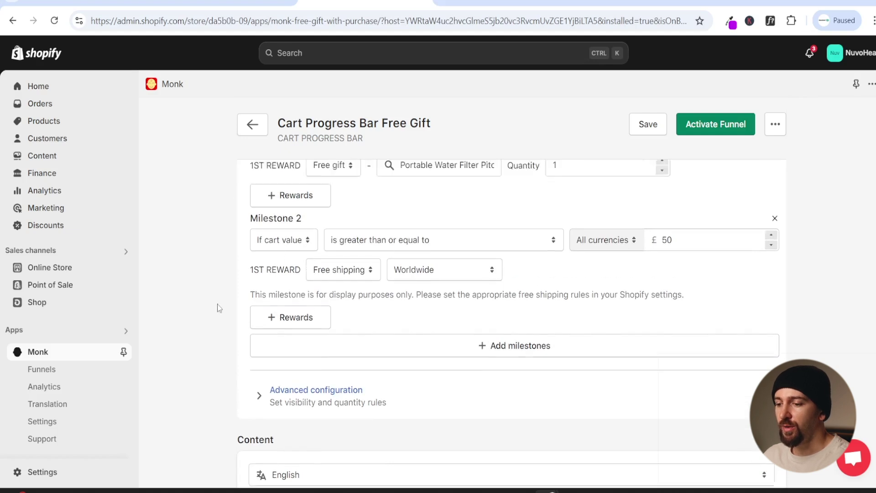
scroll(218, 305, up, 1)
scroll(217, 303, down, 10)
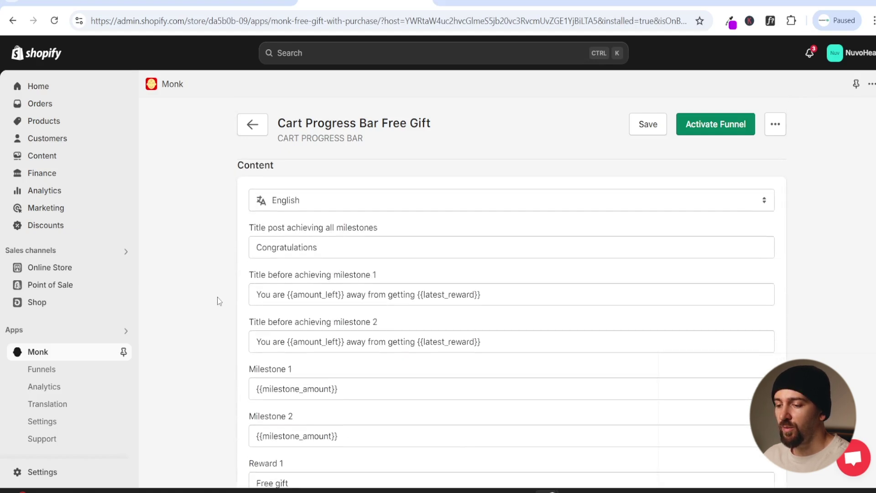
scroll(217, 301, down, 3)
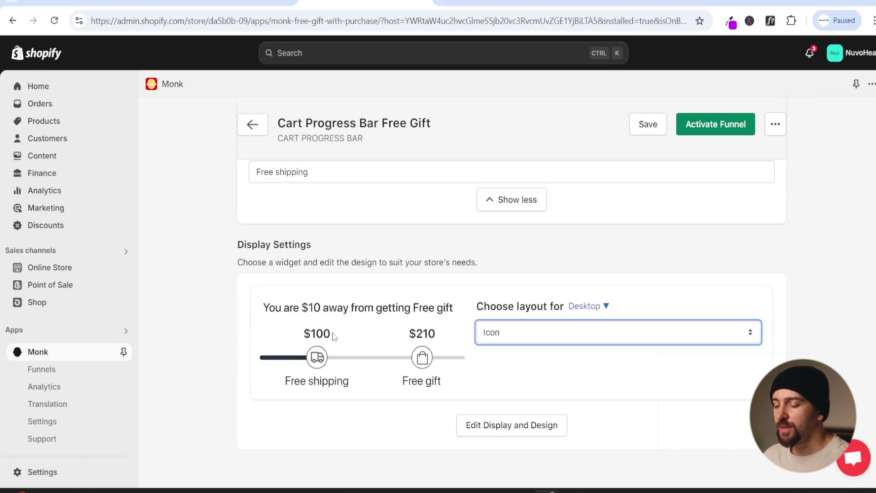
key(Tab)
click(502, 333)
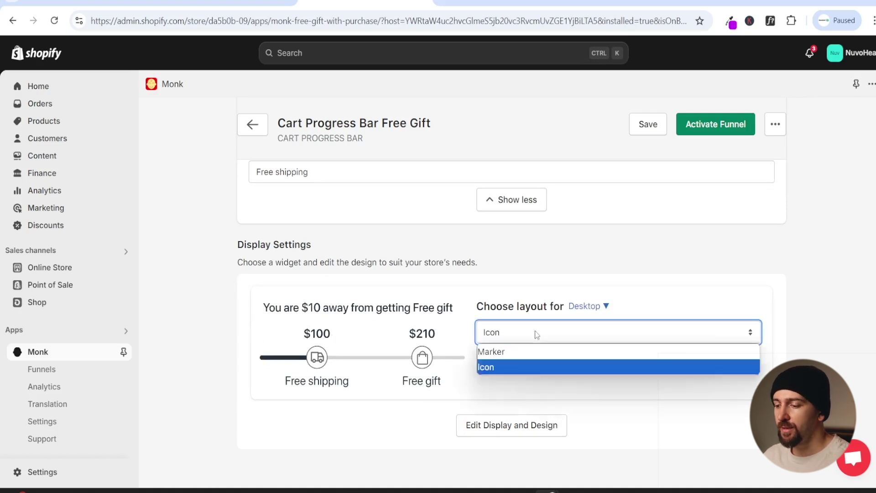
click(498, 352)
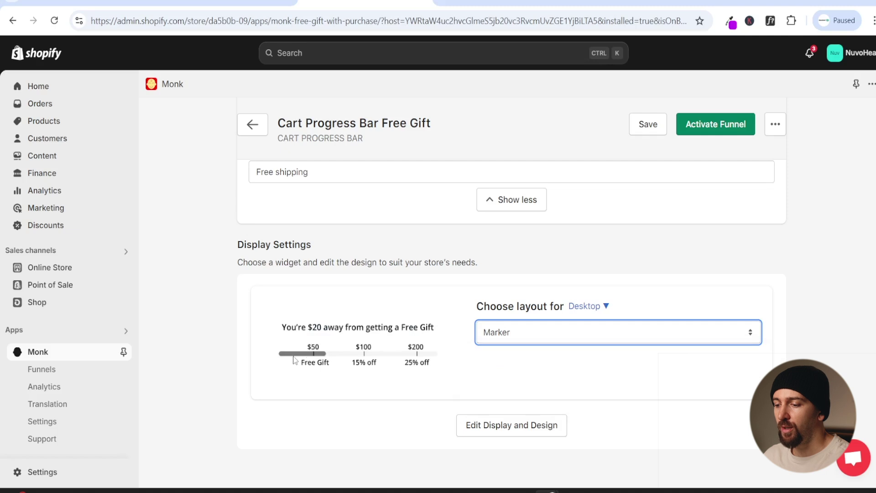
click(592, 310)
click(587, 338)
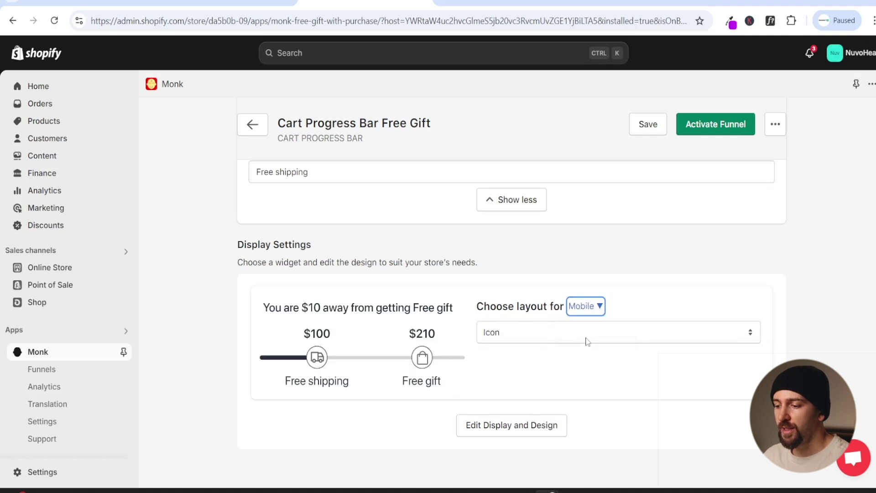
click(520, 337)
click(521, 351)
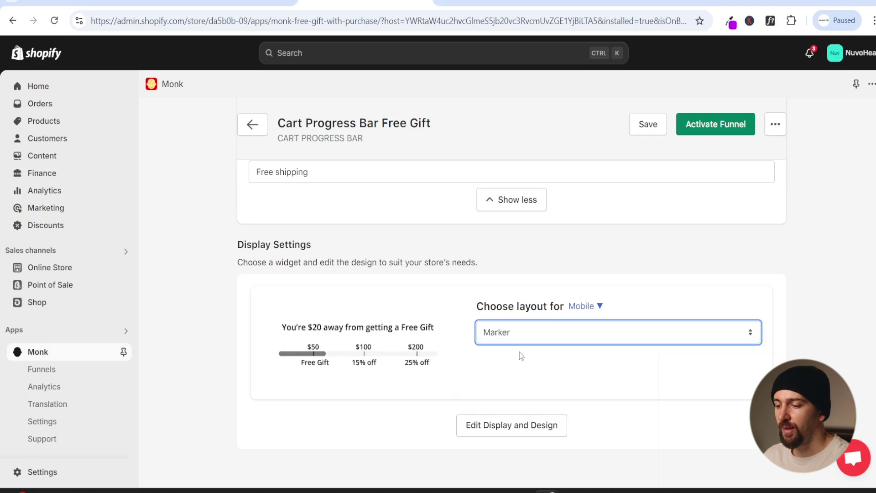
click(515, 335)
click(514, 363)
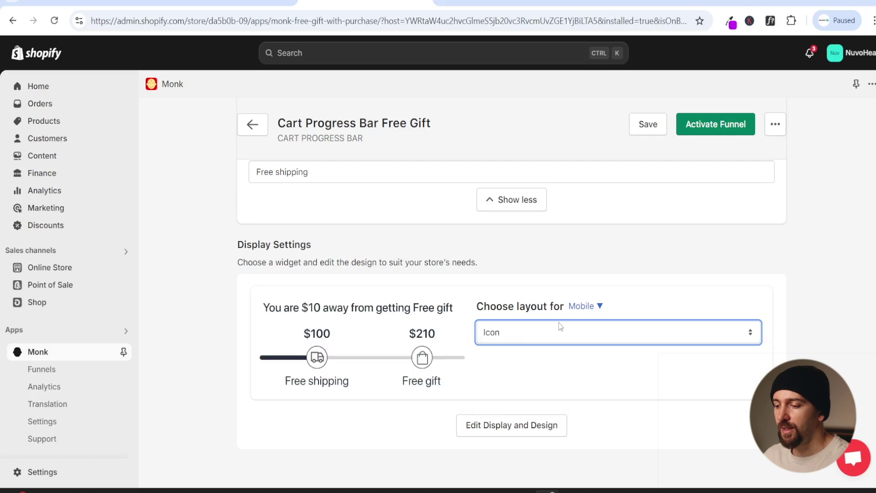
click(585, 306)
click(583, 319)
click(510, 333)
click(517, 367)
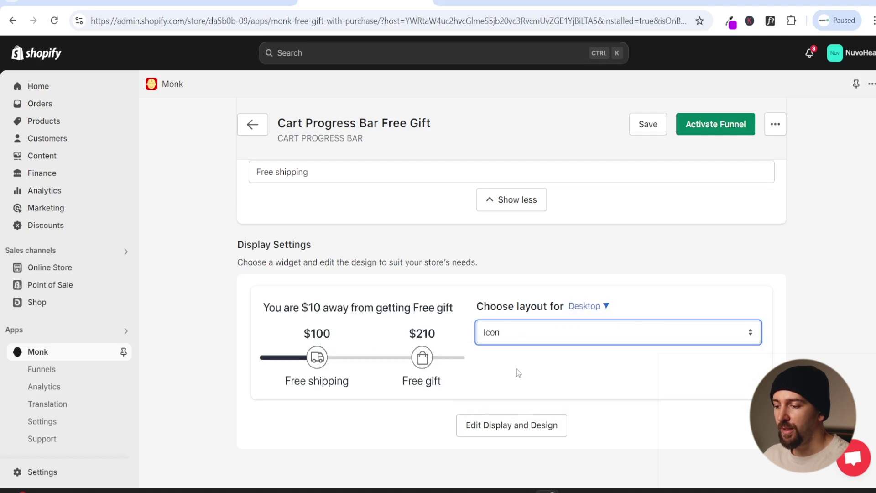
click(510, 431)
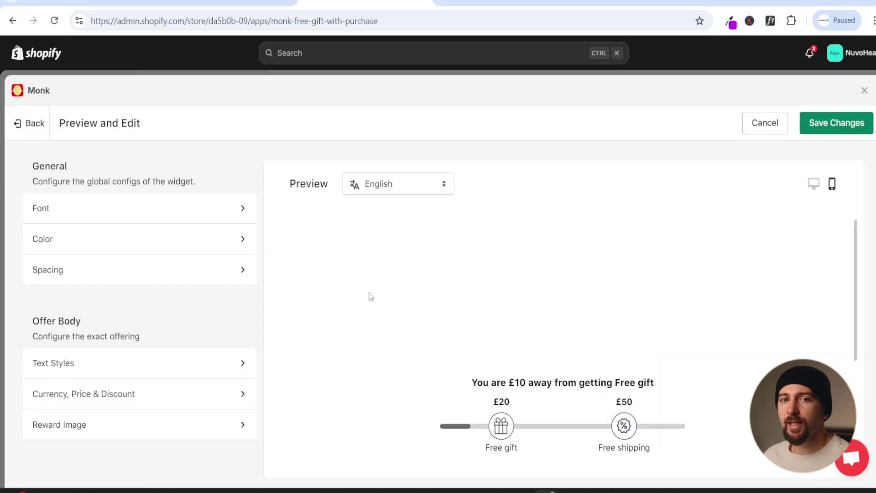
Step: Check the widget font settings and keep the Title Label colour black after trying orange
click(175, 208)
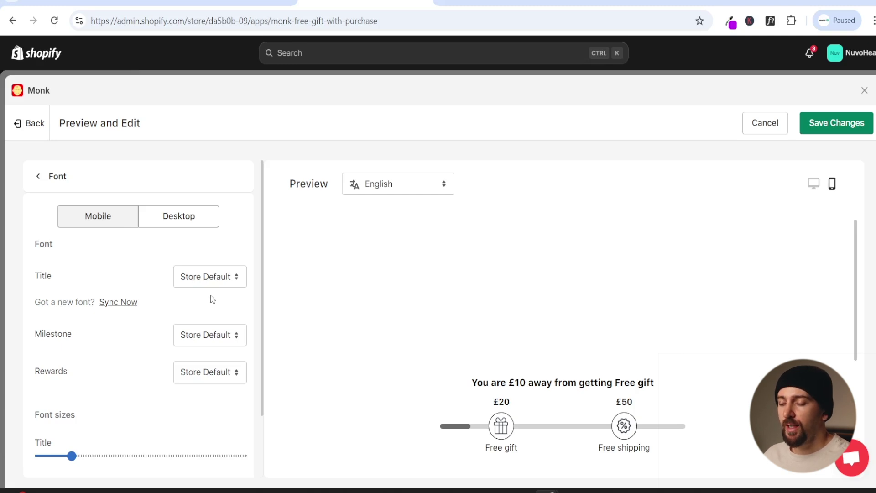
click(38, 177)
click(65, 246)
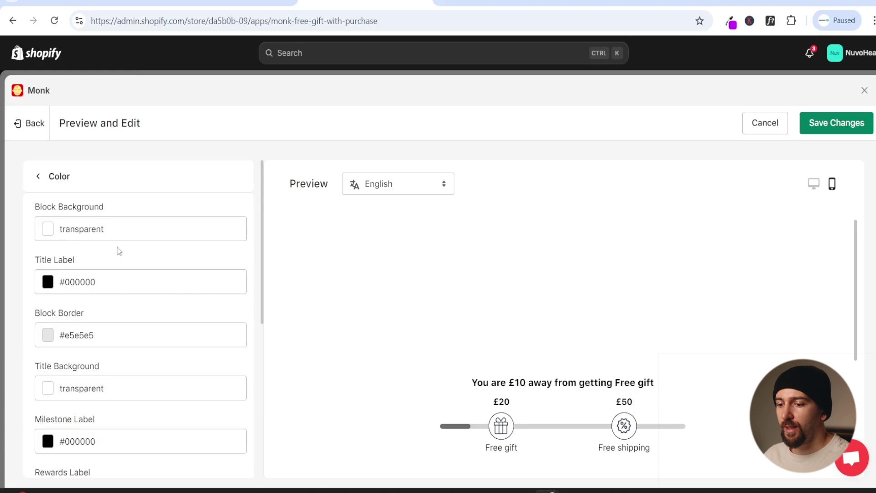
click(47, 282)
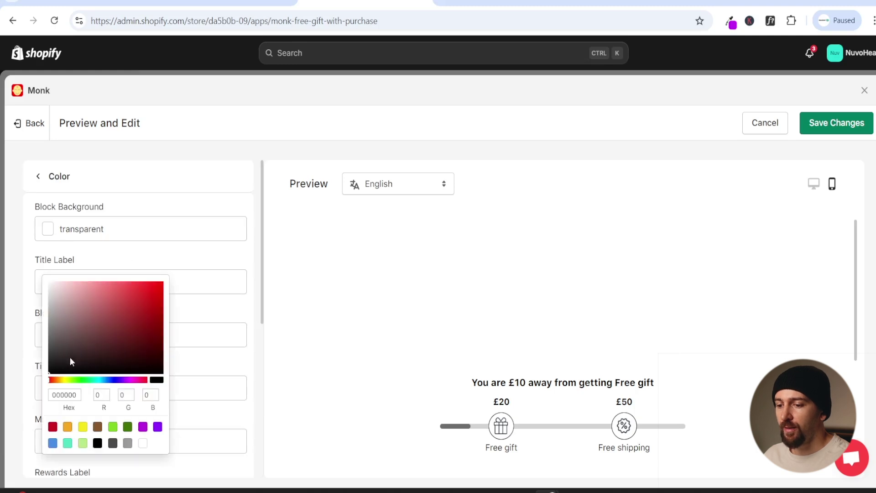
click(67, 429)
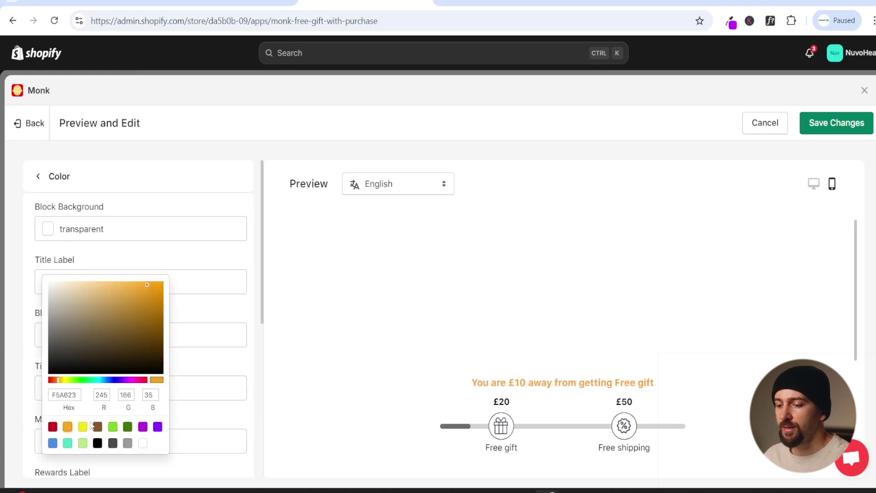
click(98, 443)
click(319, 297)
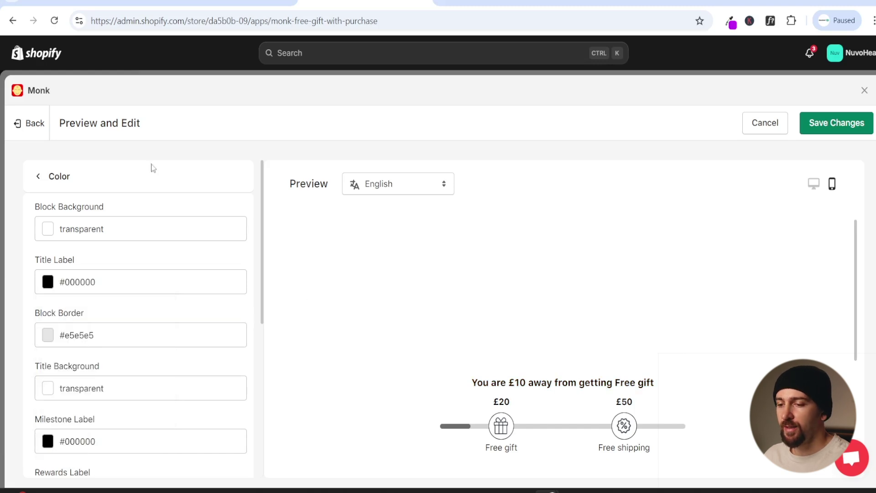
click(39, 176)
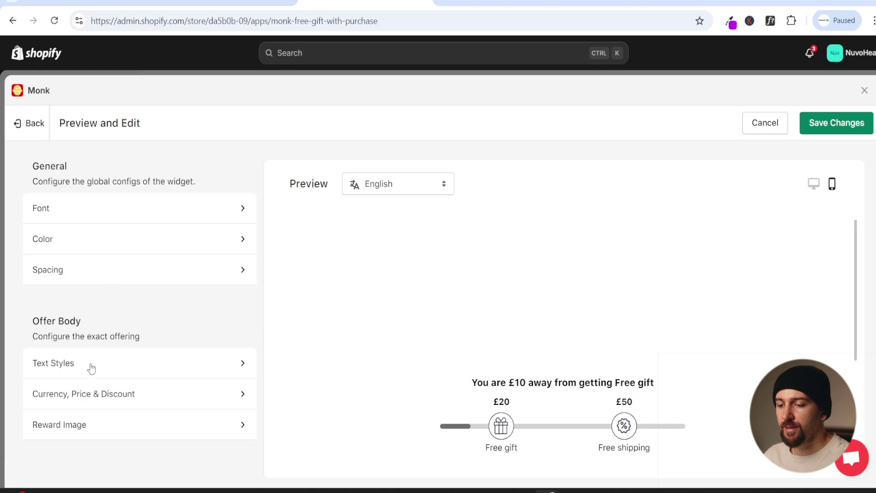
Step: Review the currency format and reward image settings, then save the widget design
click(128, 401)
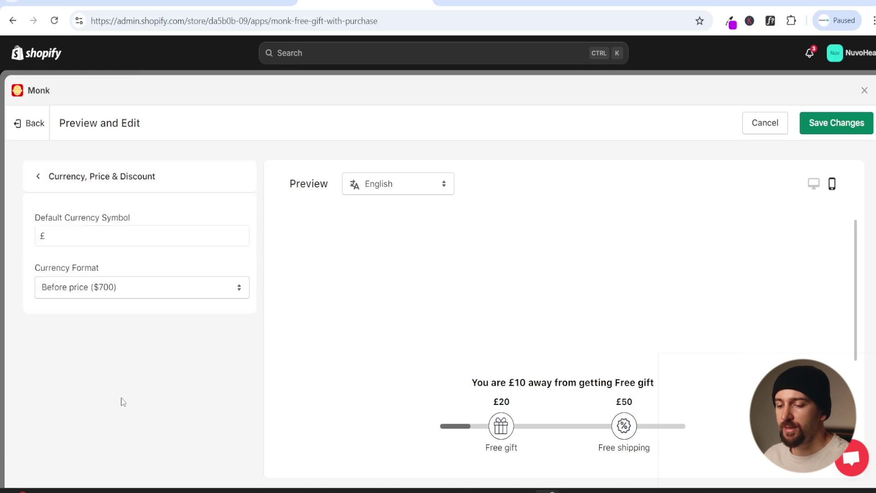
click(76, 294)
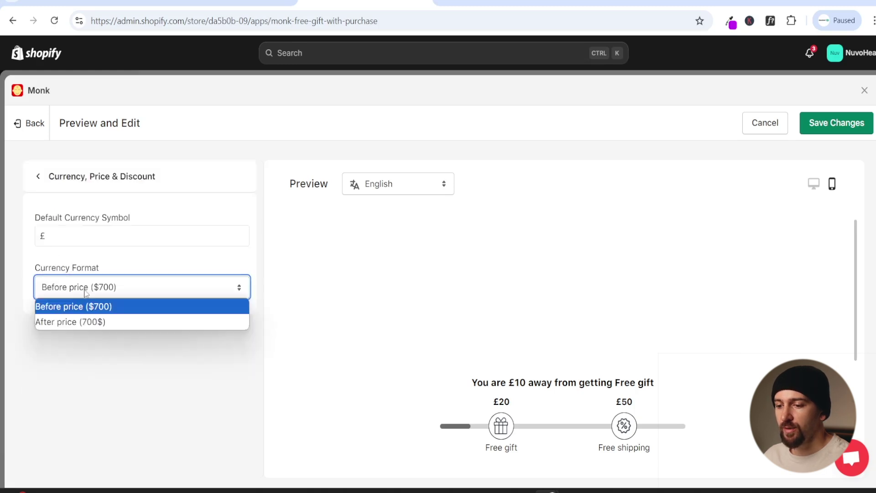
click(66, 228)
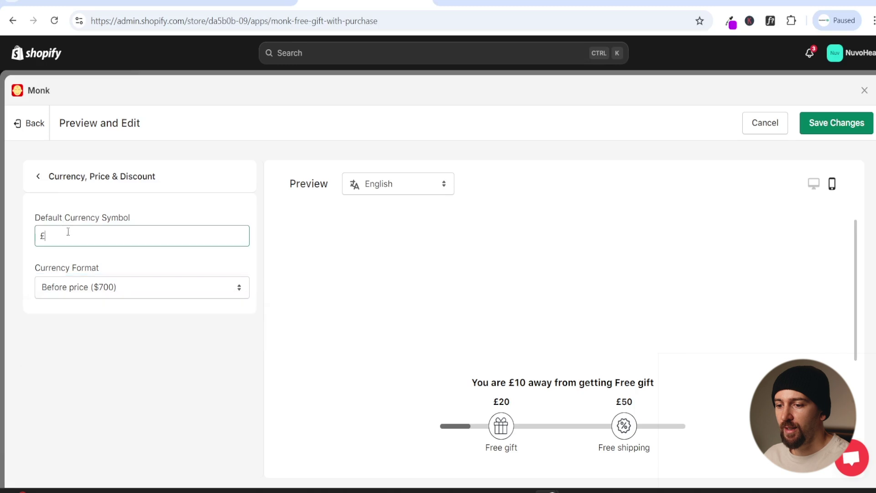
click(39, 176)
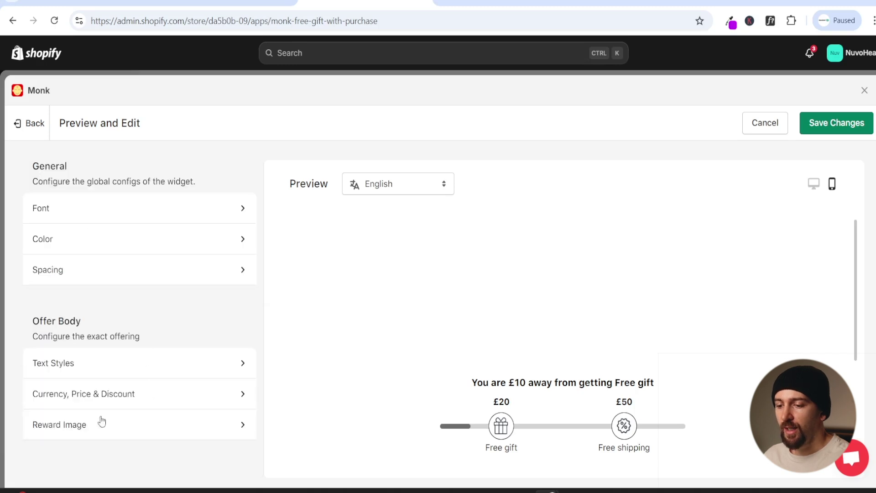
click(78, 427)
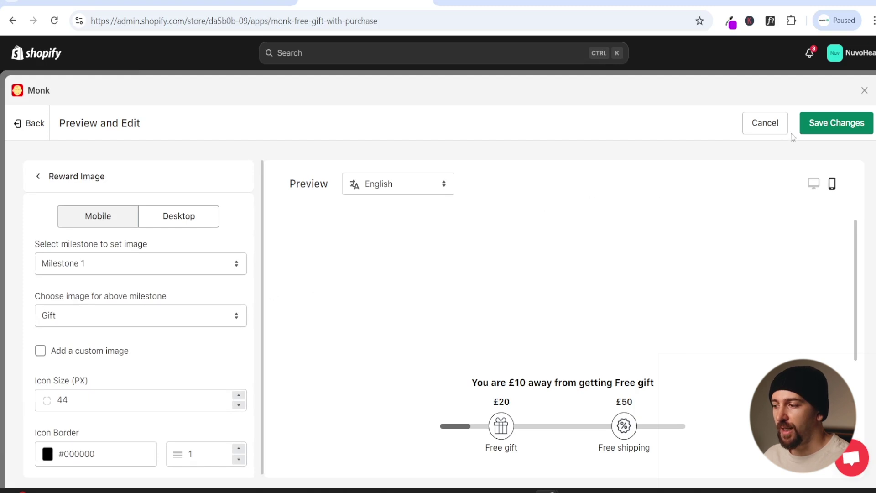
click(825, 130)
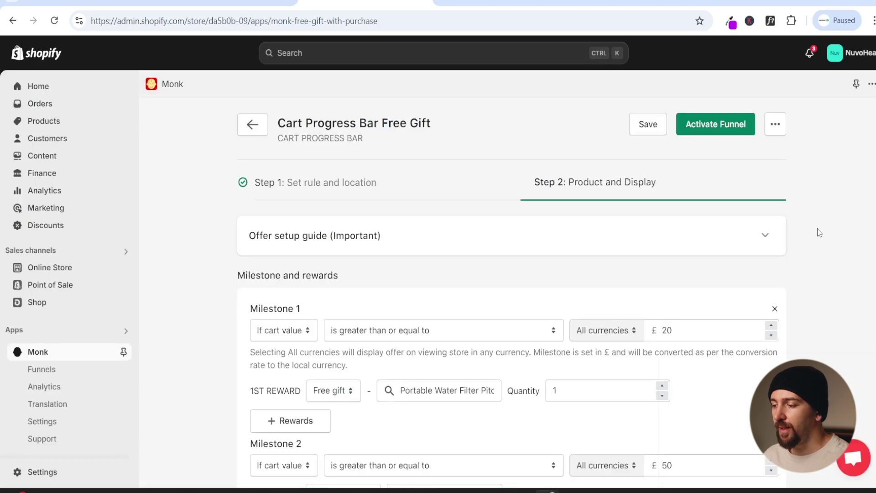
Step: Activate the Cart Progress Bar Free Gift funnel
click(728, 130)
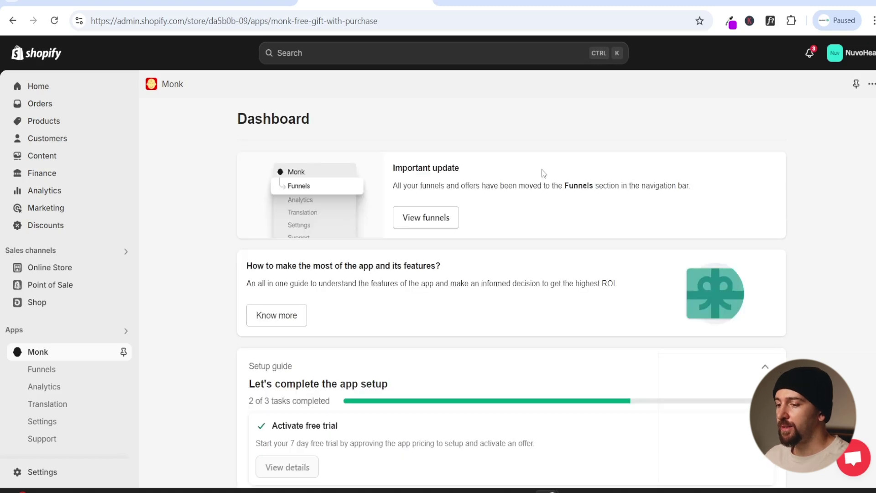
scroll(543, 172, down, 5)
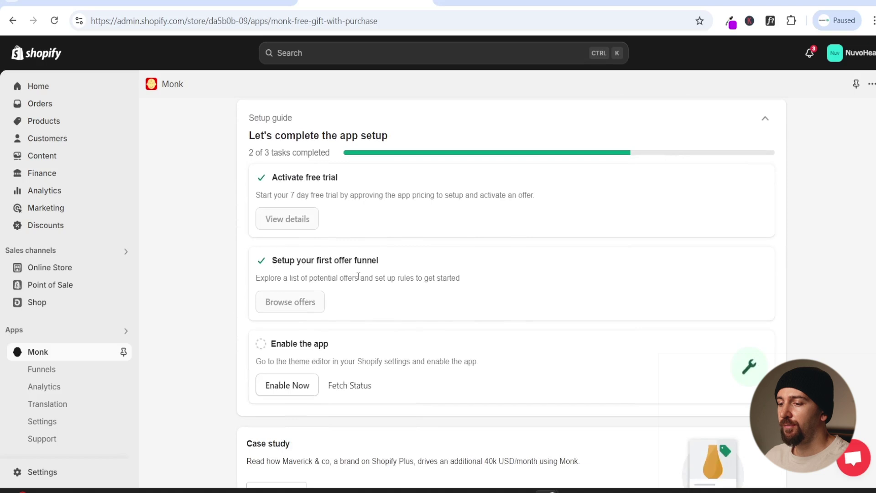
scroll(448, 251, down, 1)
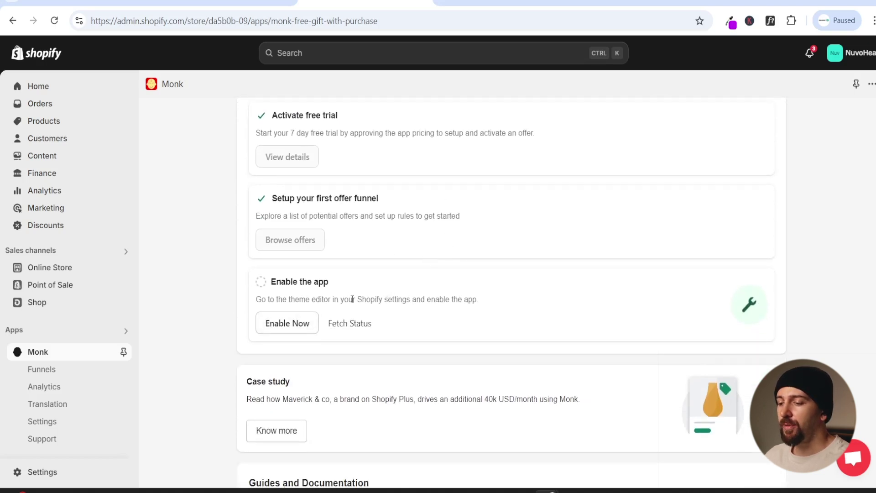
Step: Enable the Monk app embed, save the theme, and reload the dashboard to confirm 3/3 tasks
click(284, 325)
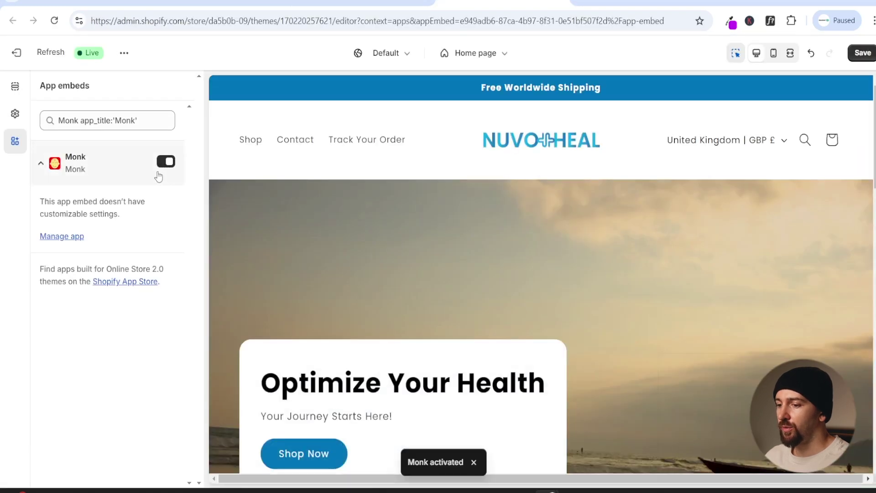
click(855, 53)
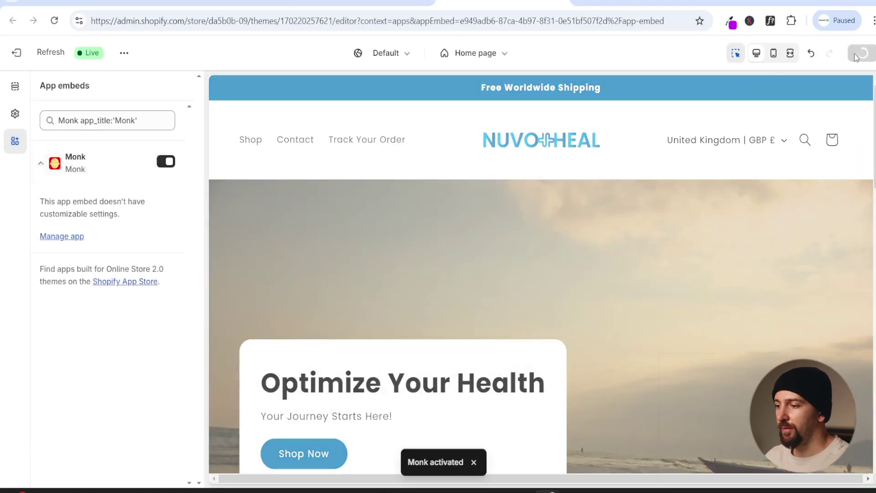
key(ctrl+w)
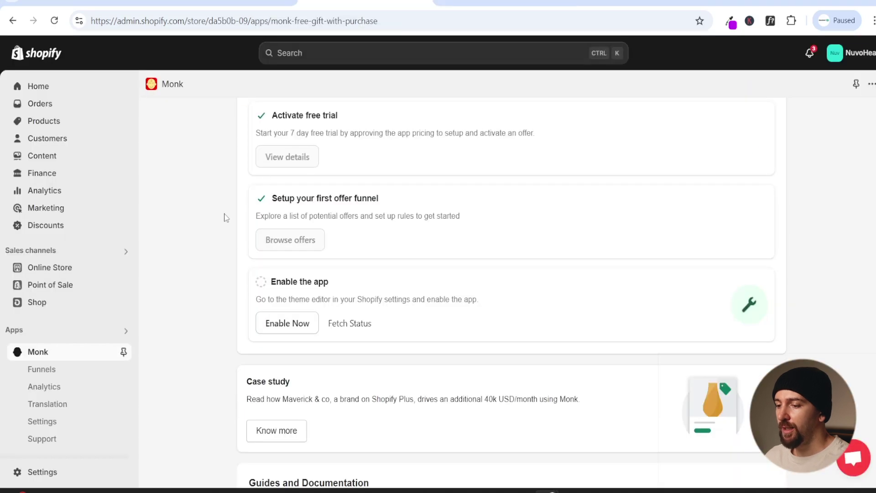
click(58, 24)
scroll(506, 354, down, 3)
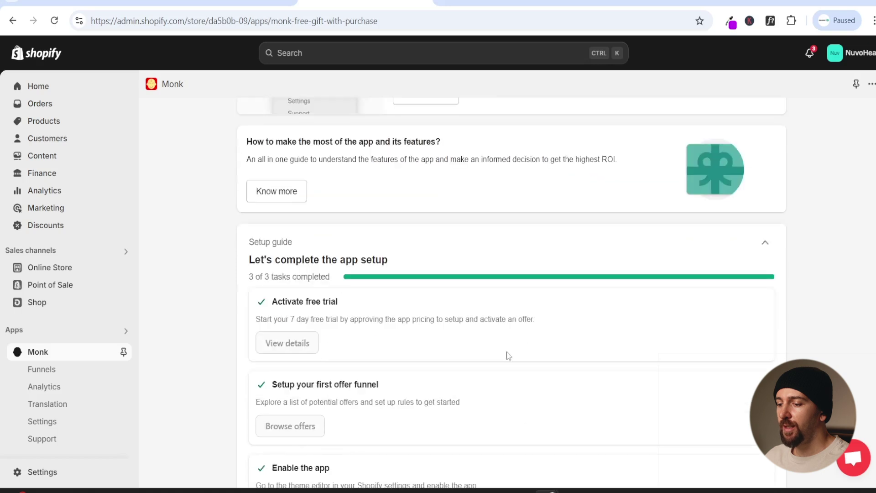
scroll(391, 288, up, 3)
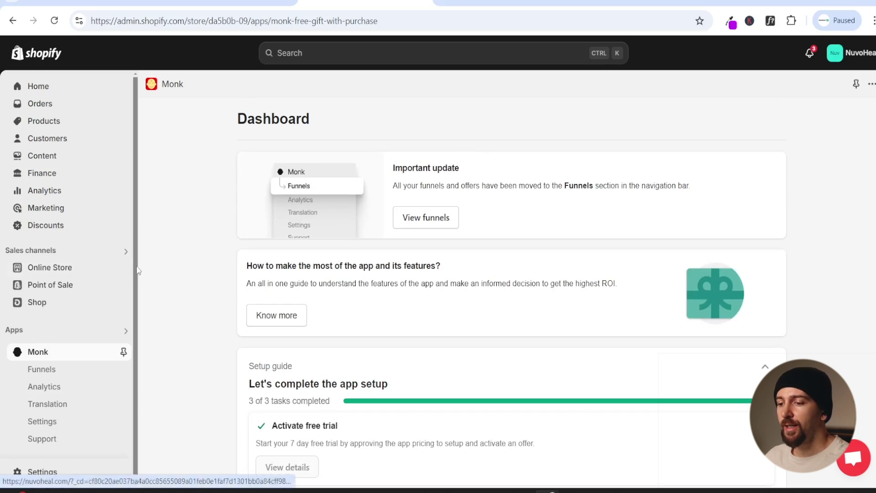
Step: Add the hydrogen water bottle to the live NuvoHeal cart and confirm the free pitcher joined it
click(125, 268)
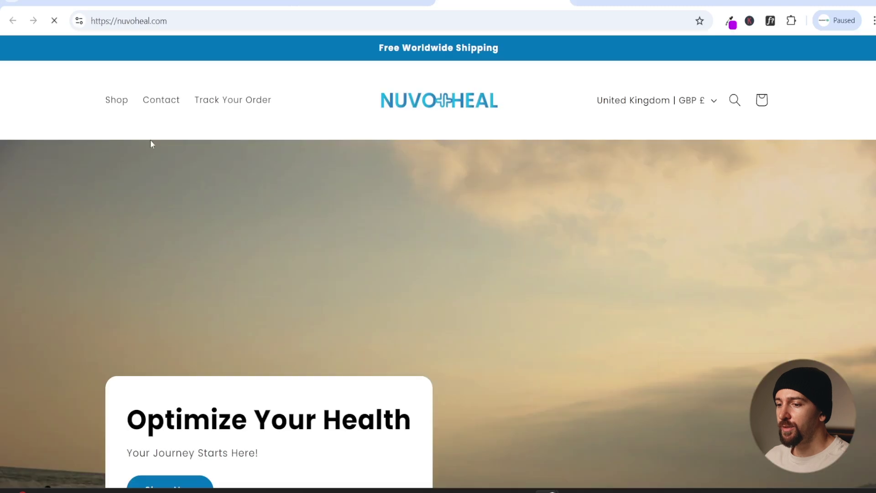
click(117, 104)
scroll(785, 176, down, 4)
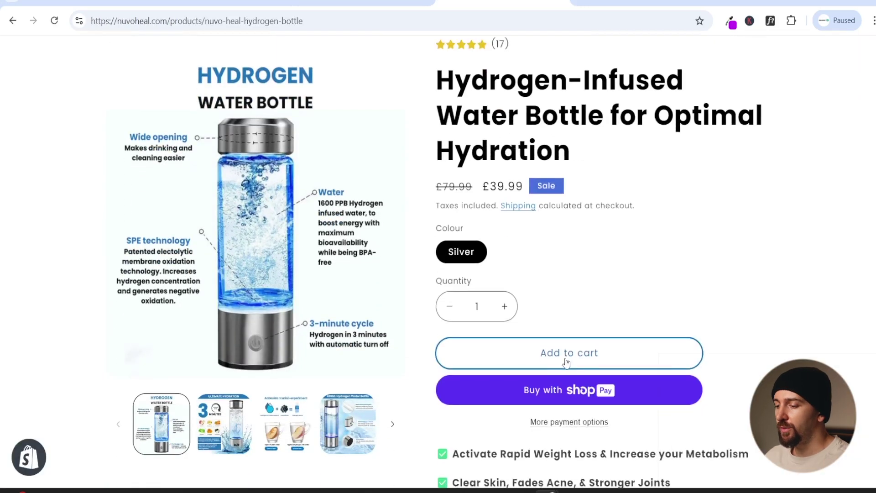
click(571, 356)
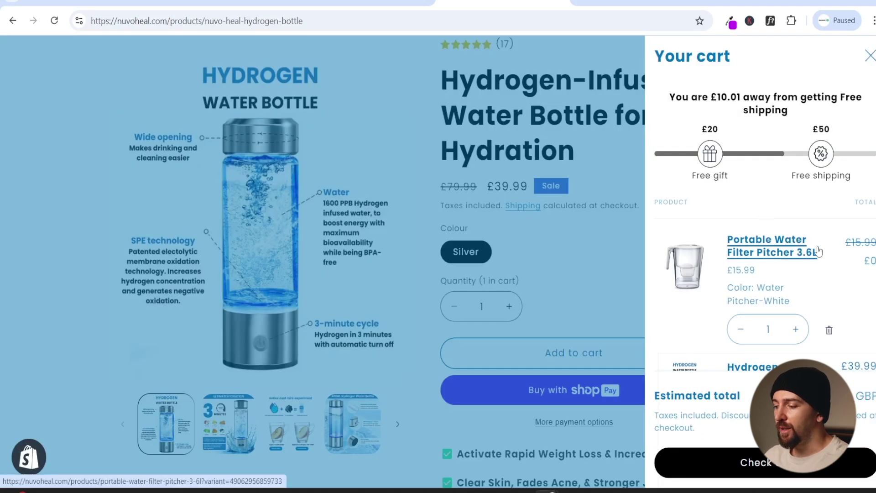
scroll(787, 238, down, 3)
scroll(794, 280, up, 3)
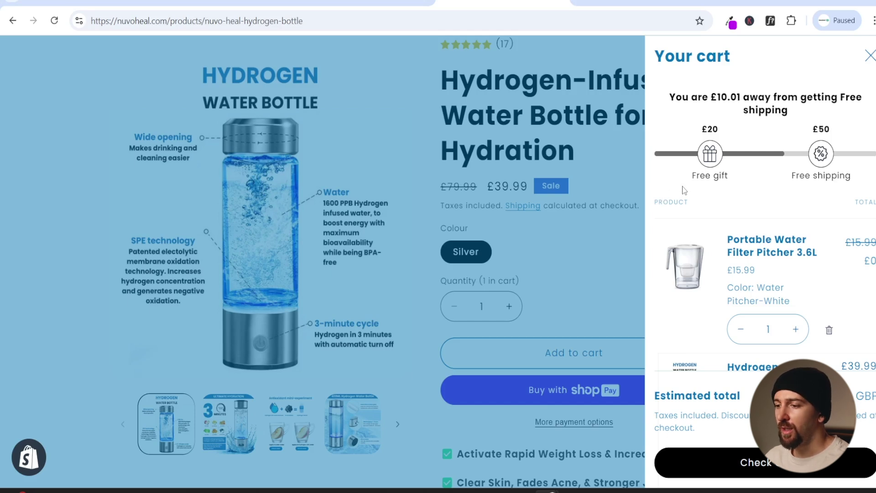
click(367, 3)
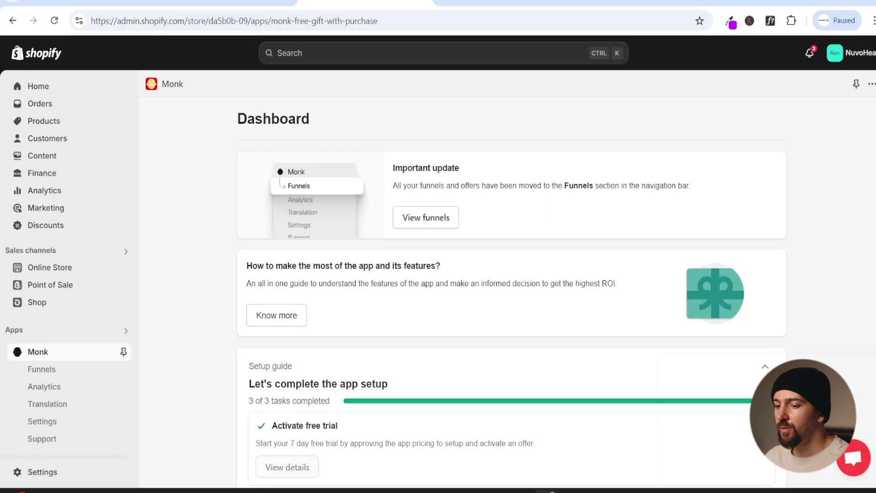
Step: Create a new Free Gift Selection funnel in Monk
click(68, 375)
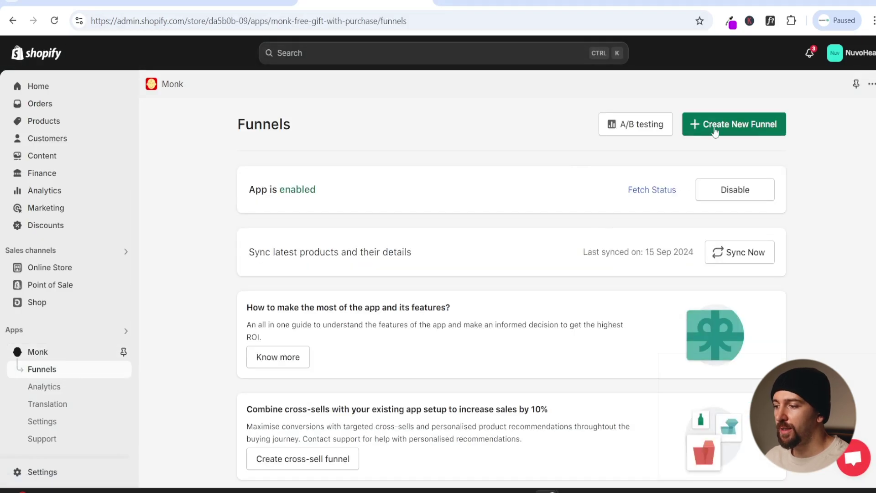
click(726, 130)
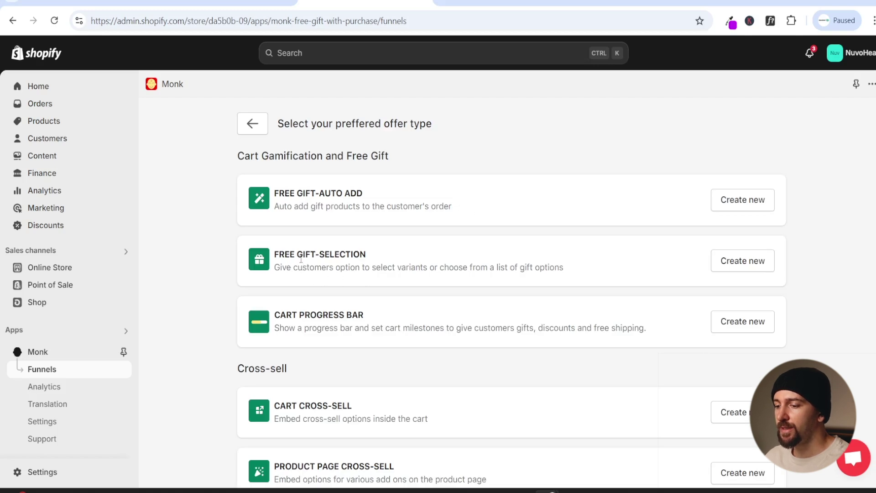
click(743, 262)
text(Free Gift Selection)
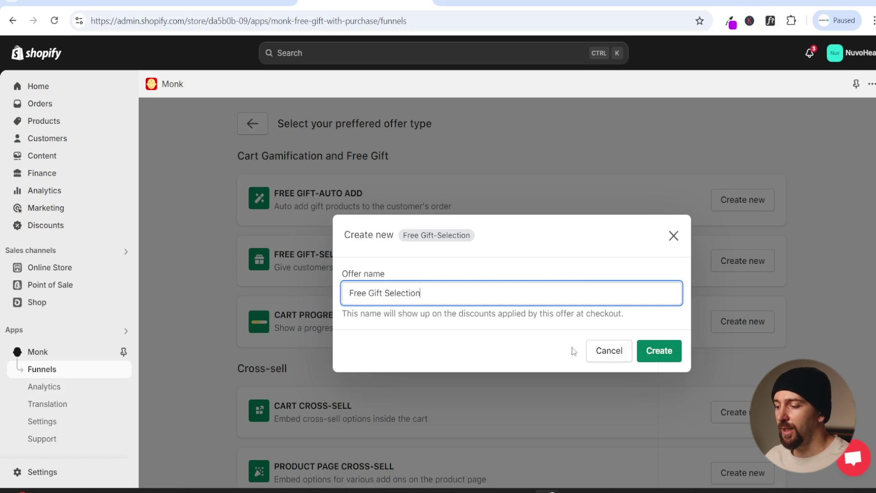
click(665, 349)
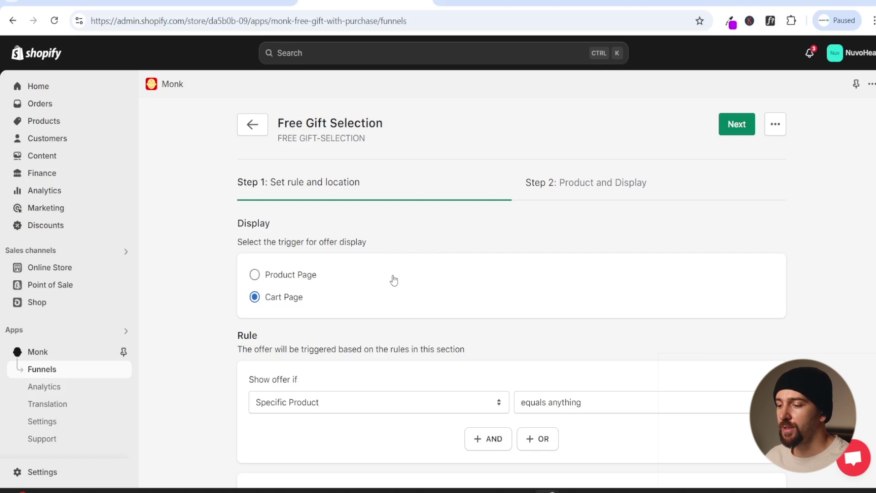
Step: Show the offer on the product page with a Specific Product rule limited to chosen products
click(277, 276)
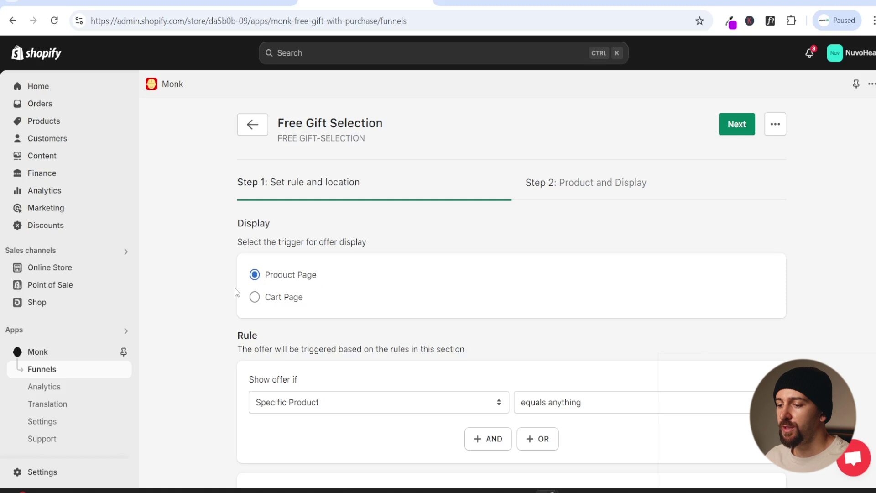
scroll(228, 288, down, 1)
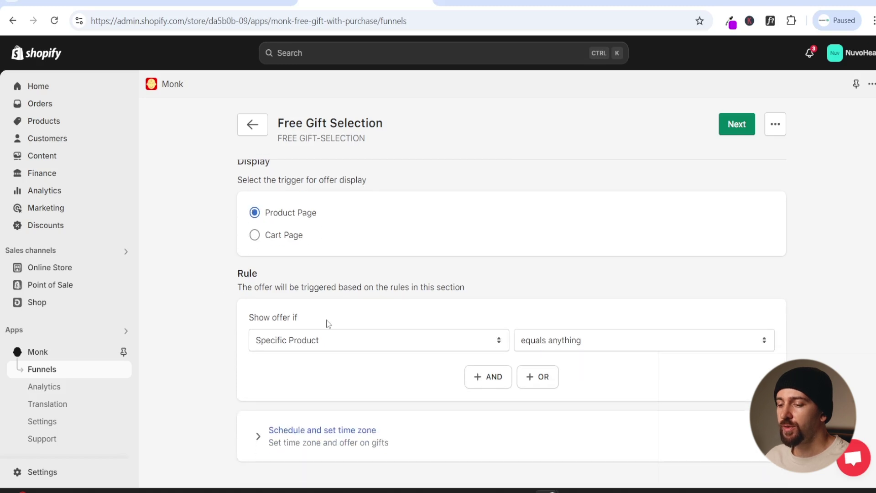
click(317, 341)
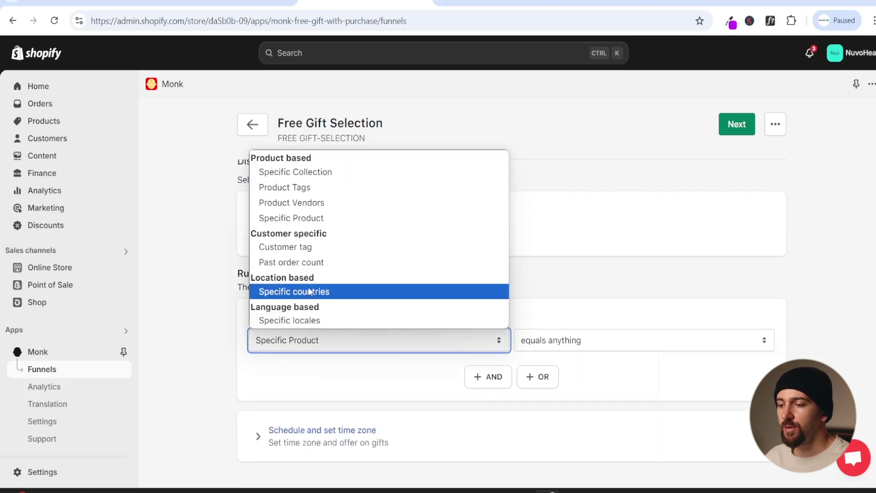
click(320, 219)
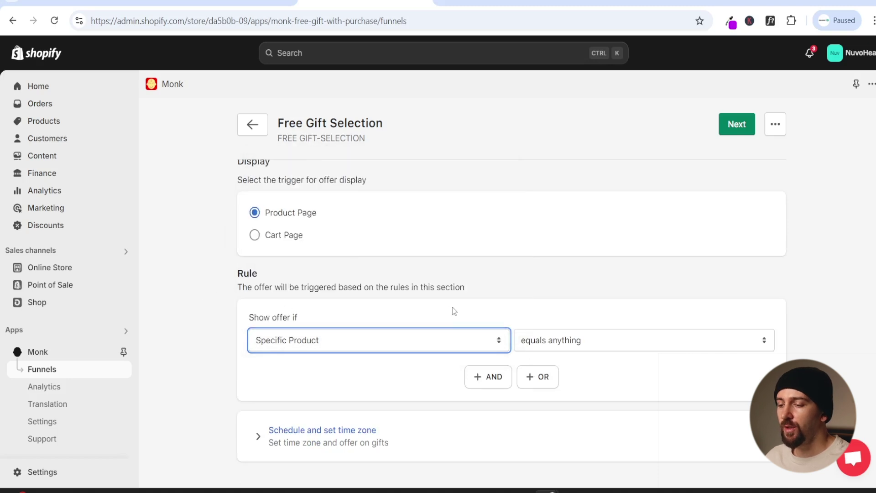
click(598, 339)
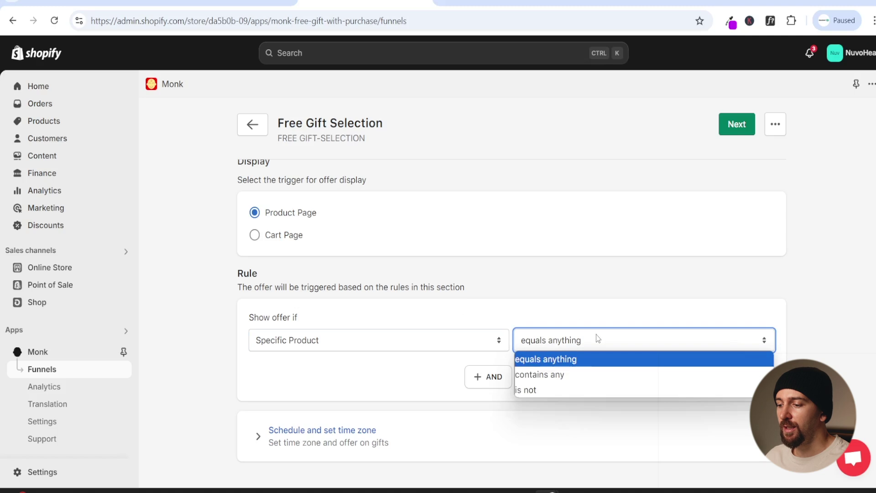
click(574, 374)
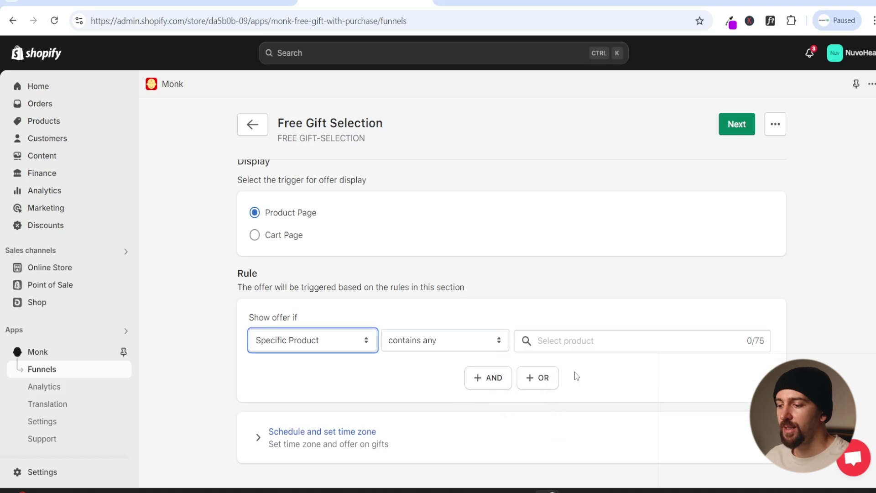
Step: Pick the Hydrogen-Infused Water Bottle as trigger, condition 'equals anything', and advance to Step 2
click(573, 344)
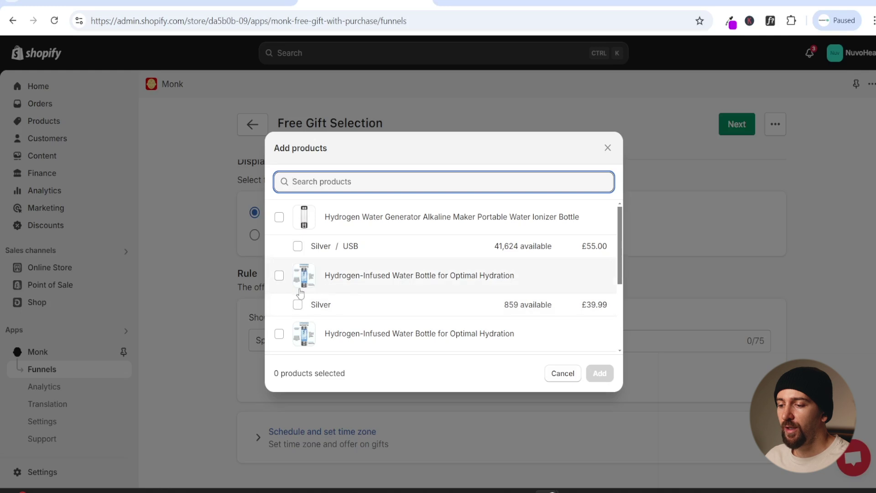
click(281, 276)
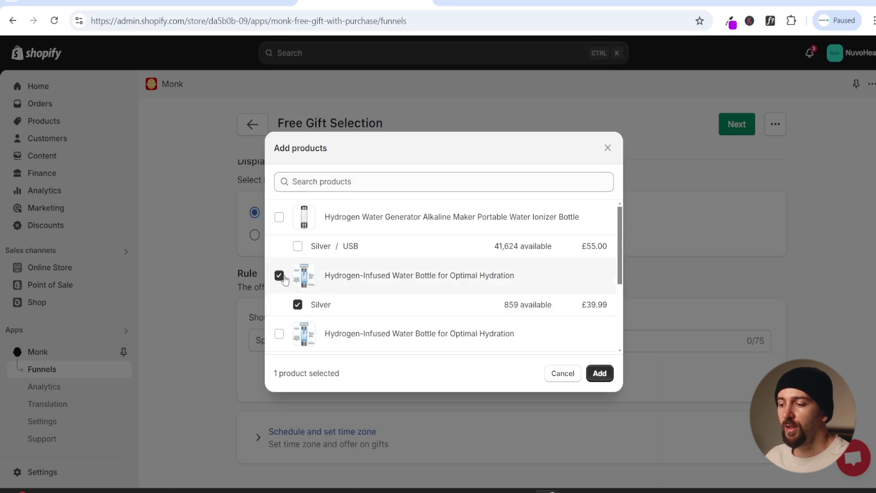
click(598, 373)
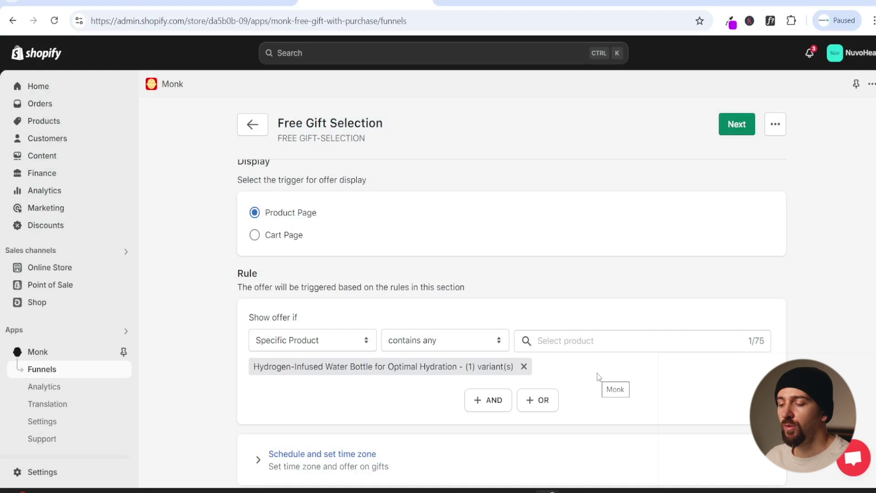
click(461, 340)
click(441, 359)
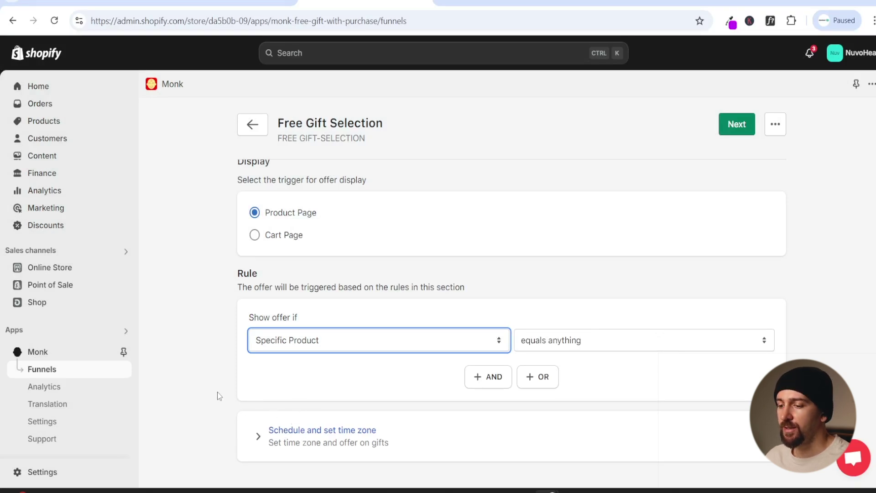
scroll(216, 390, up, 1)
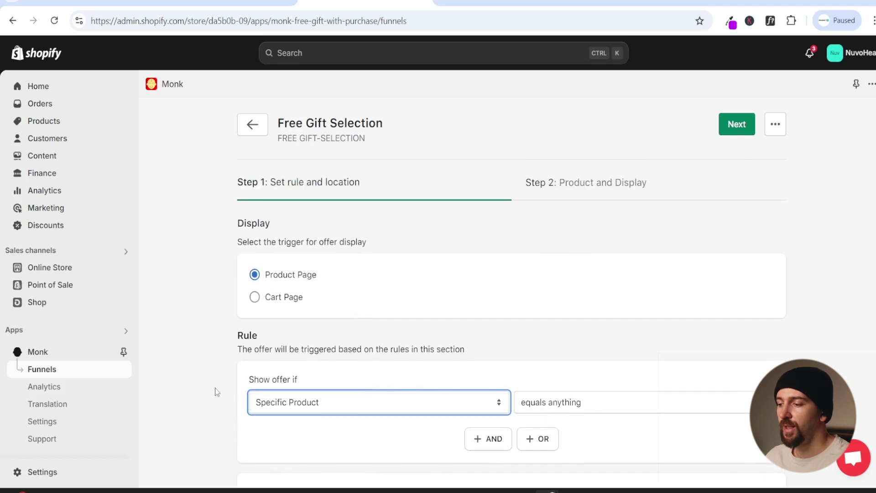
click(742, 126)
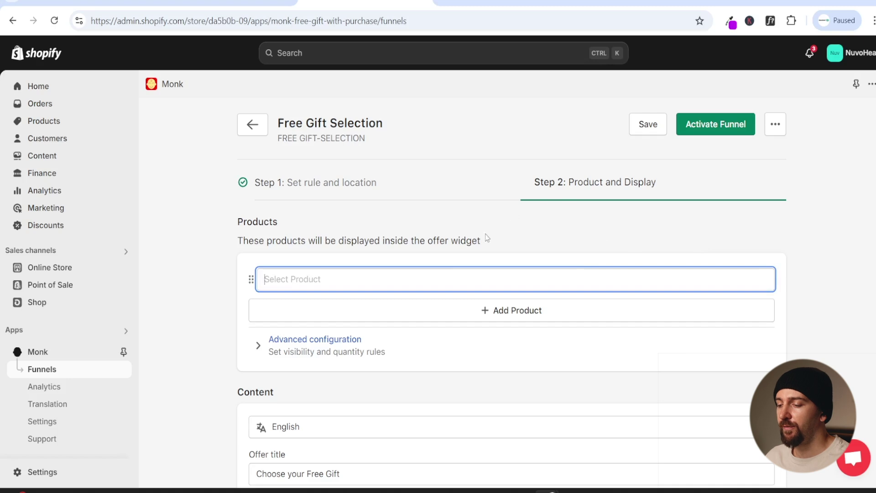
Step: Make Portable Water Filter Pitcher 3.6L the only gift product and expand Advanced configuration
click(425, 275)
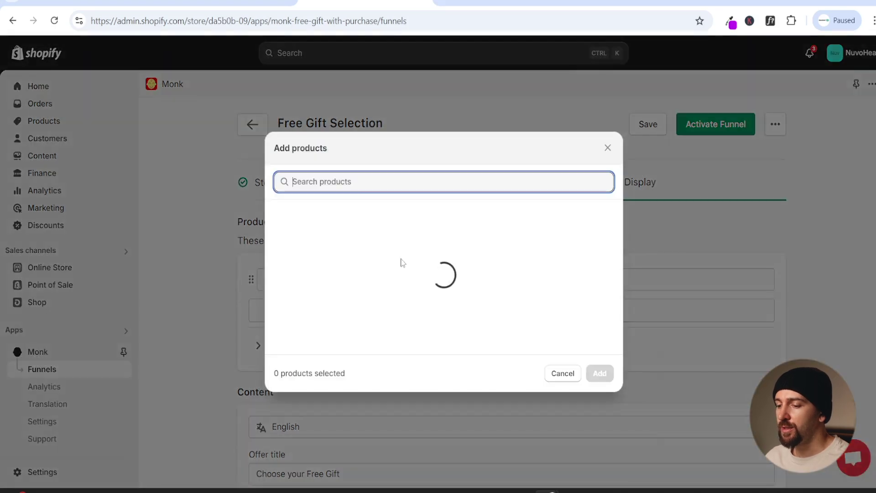
scroll(372, 269, down, 3)
click(280, 268)
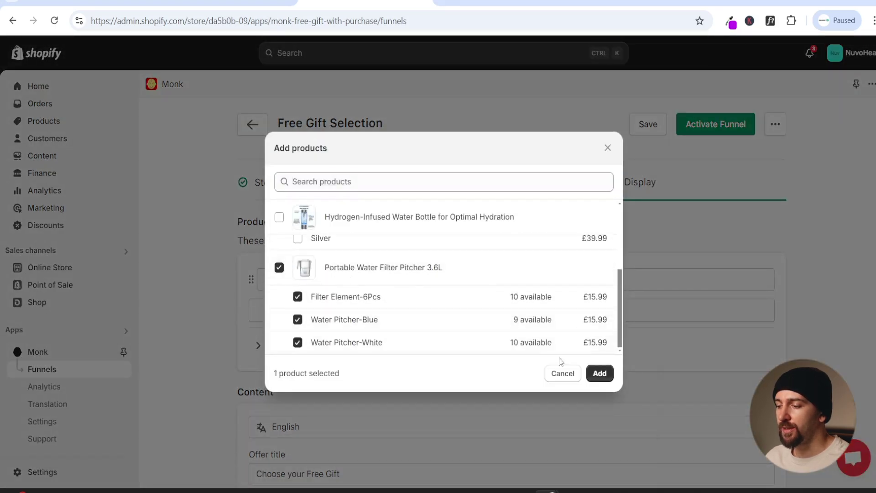
click(600, 373)
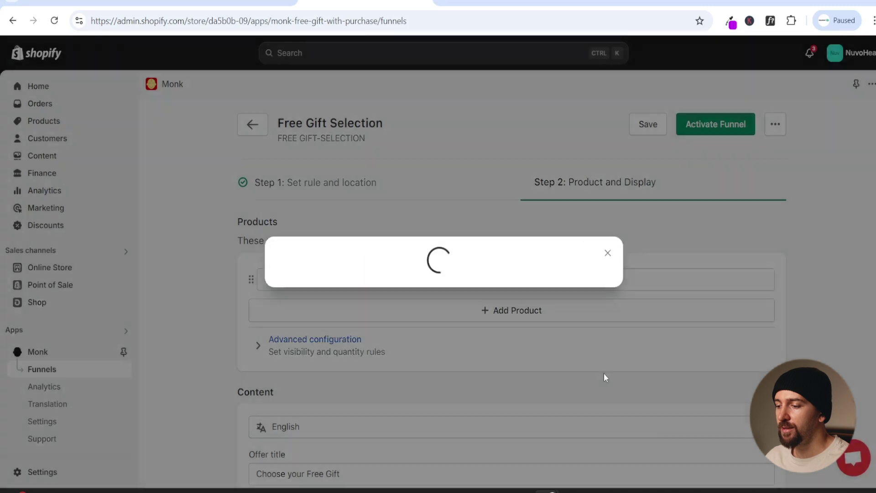
click(396, 338)
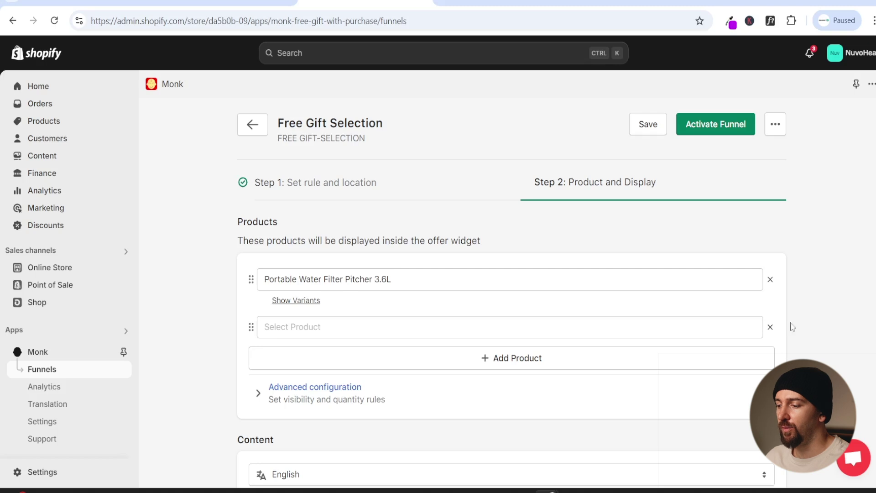
click(771, 327)
scroll(831, 305, down, 2)
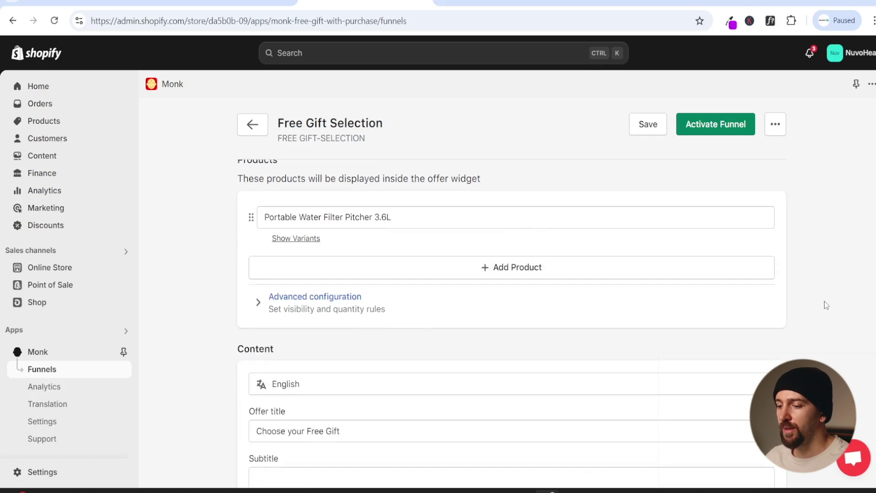
click(257, 305)
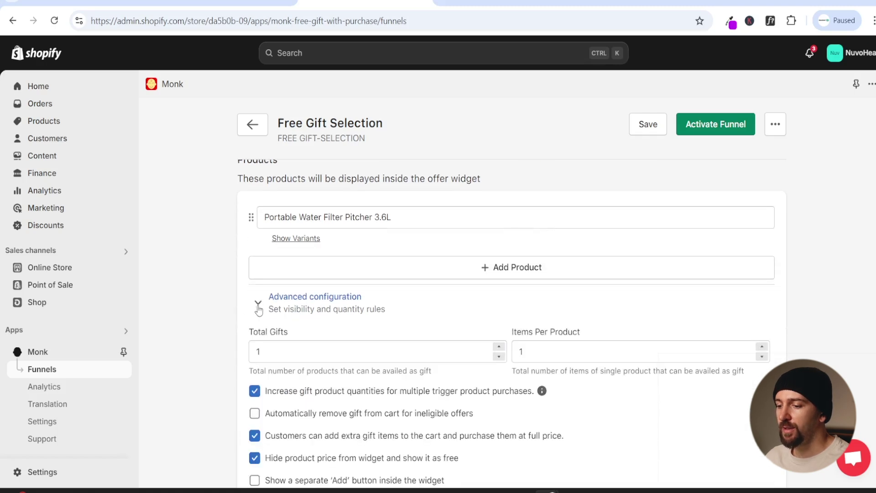
Step: Set 'On Add button click user' to 'Stay on the same page'
scroll(243, 328, down, 4)
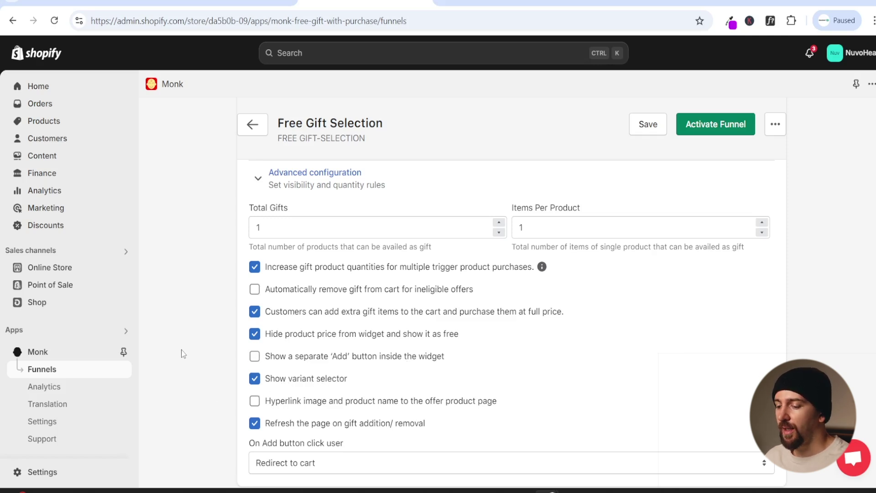
click(327, 470)
click(301, 444)
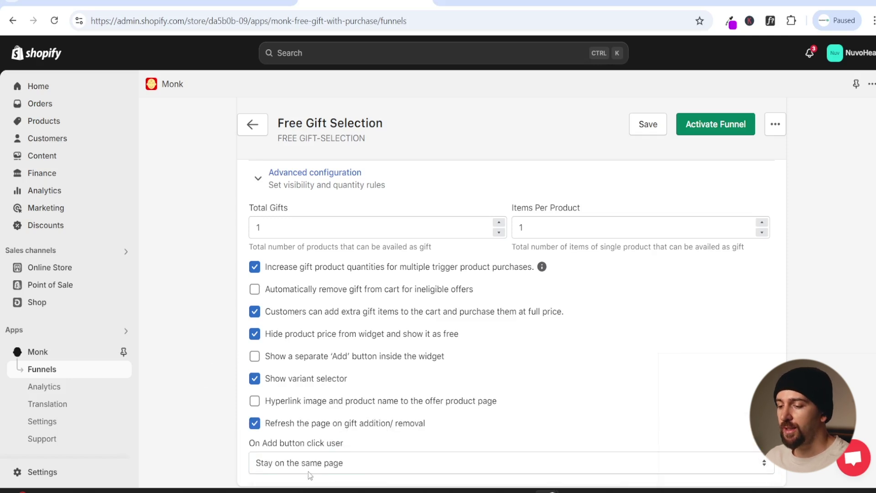
Step: Reveal the extra Content label fields and review the display settings below
scroll(206, 383, down, 1)
scroll(209, 372, down, 3)
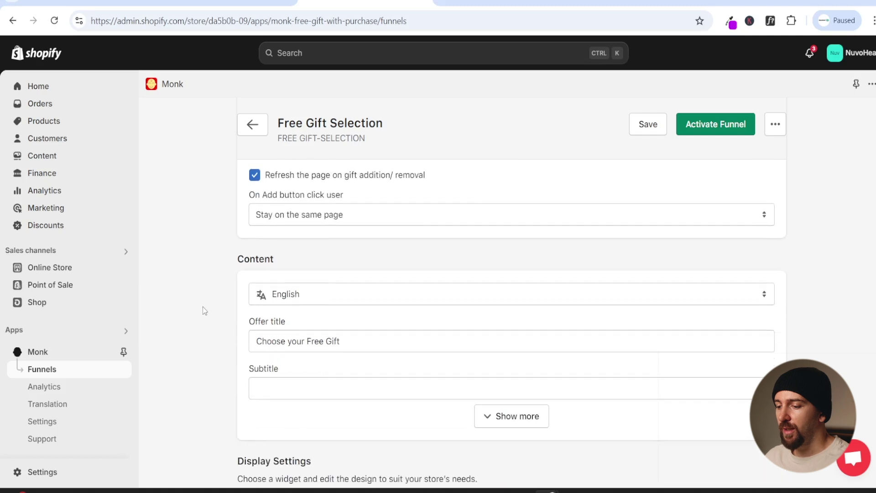
scroll(189, 303, down, 1)
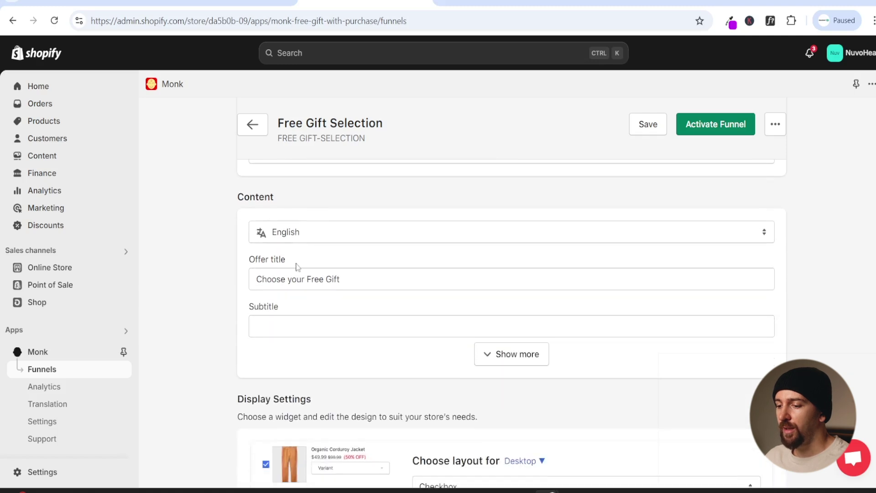
click(516, 356)
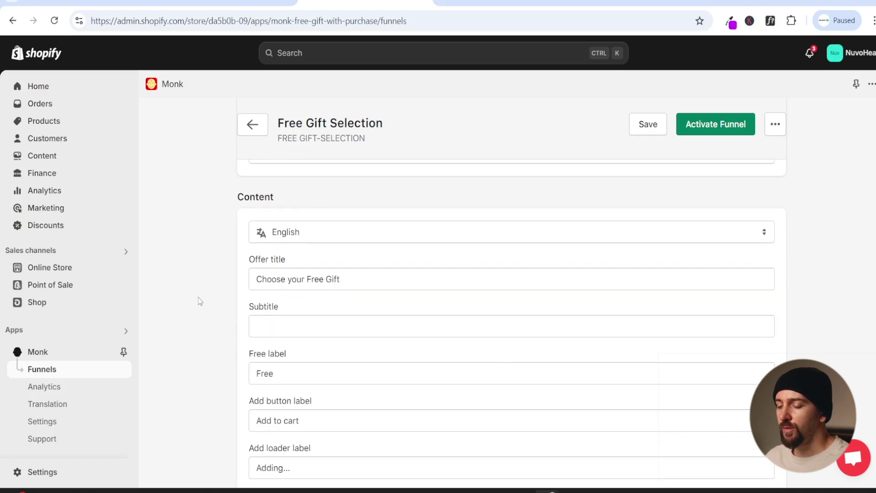
scroll(317, 305, down, 2)
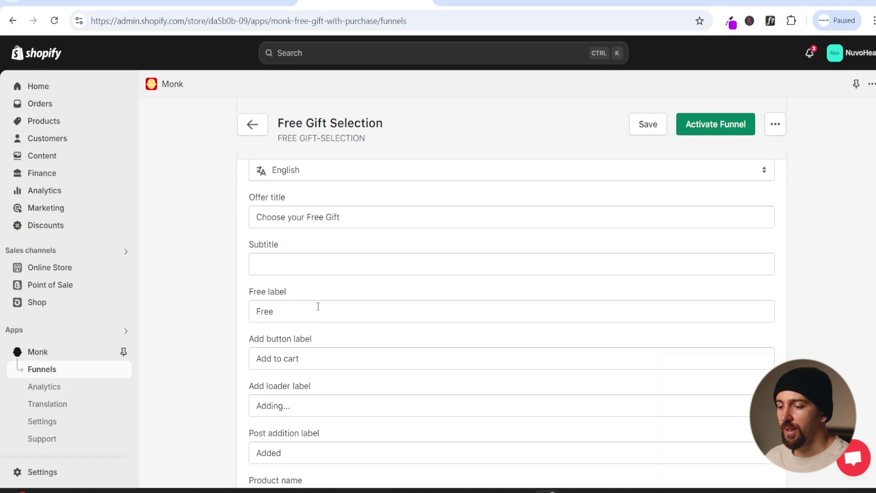
scroll(327, 296, down, 2)
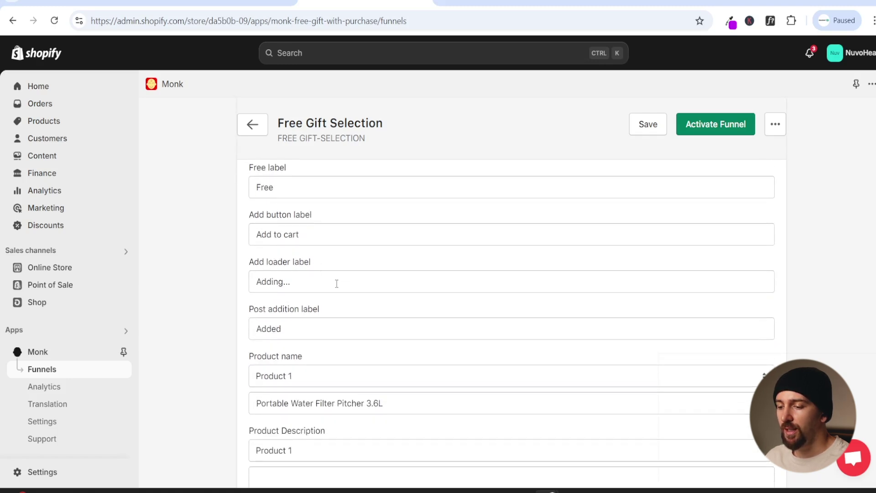
scroll(336, 283, down, 4)
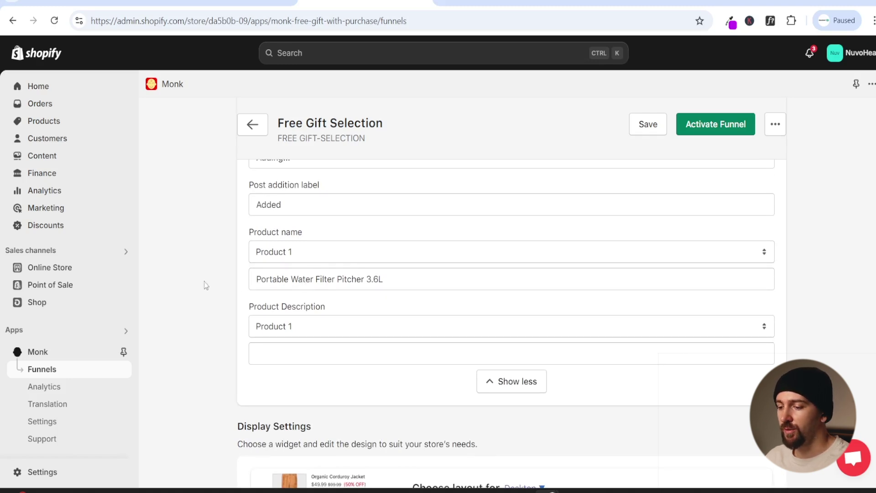
scroll(204, 282, down, 5)
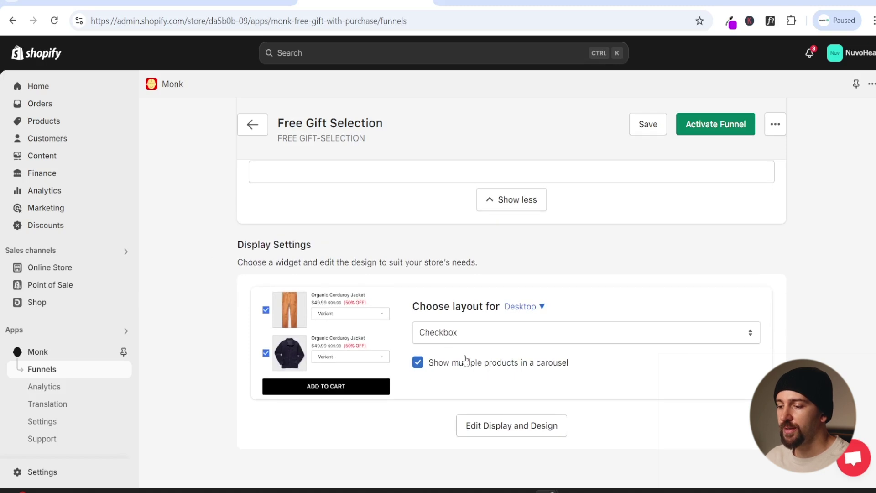
Step: Preview the Line vertical, Line, Compact and Large Image layouts, then choose Checkbox for desktop
click(458, 338)
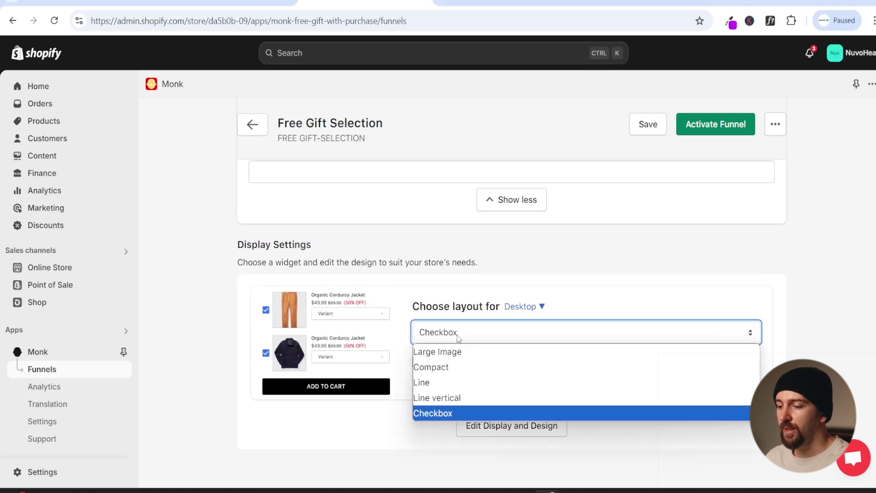
click(458, 398)
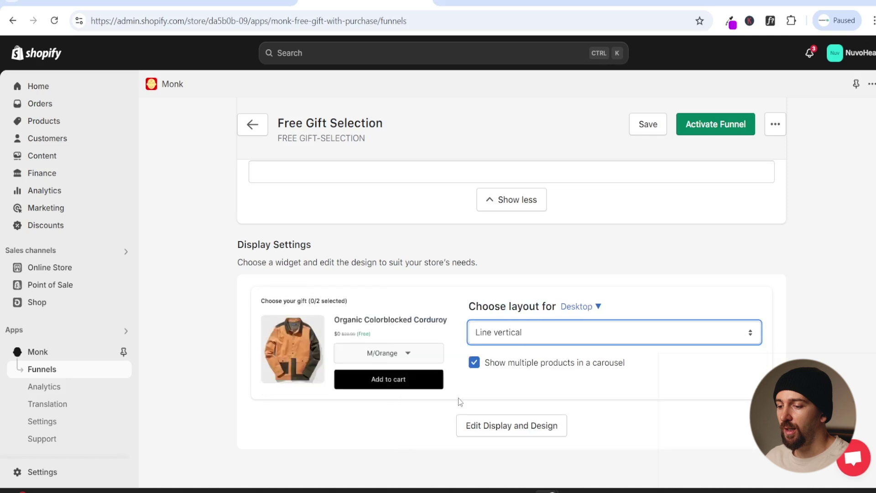
click(517, 339)
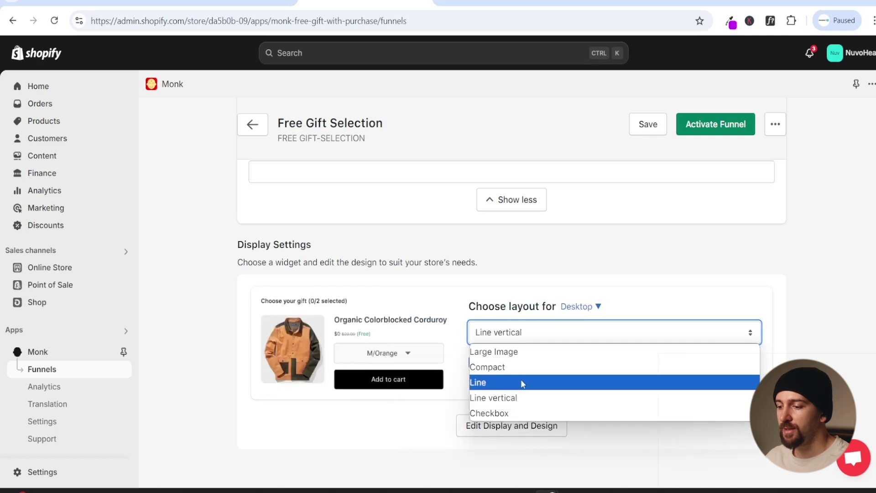
click(520, 381)
click(509, 328)
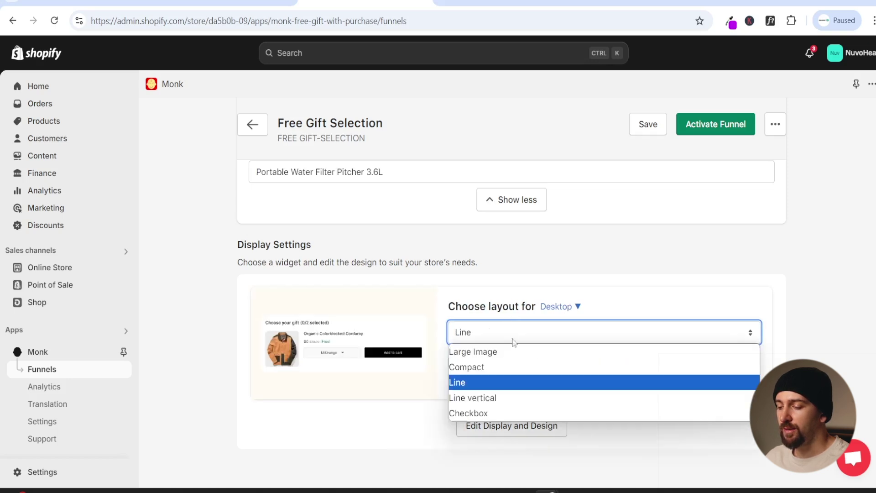
click(507, 367)
click(508, 340)
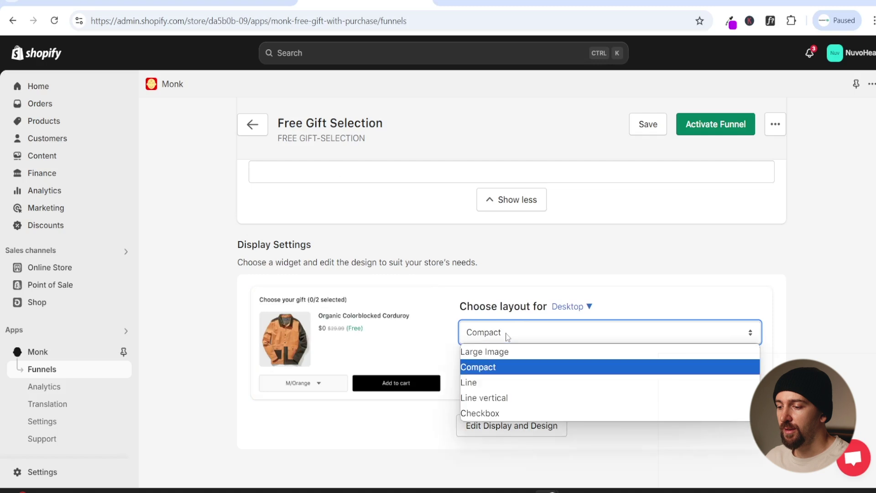
click(525, 352)
click(499, 339)
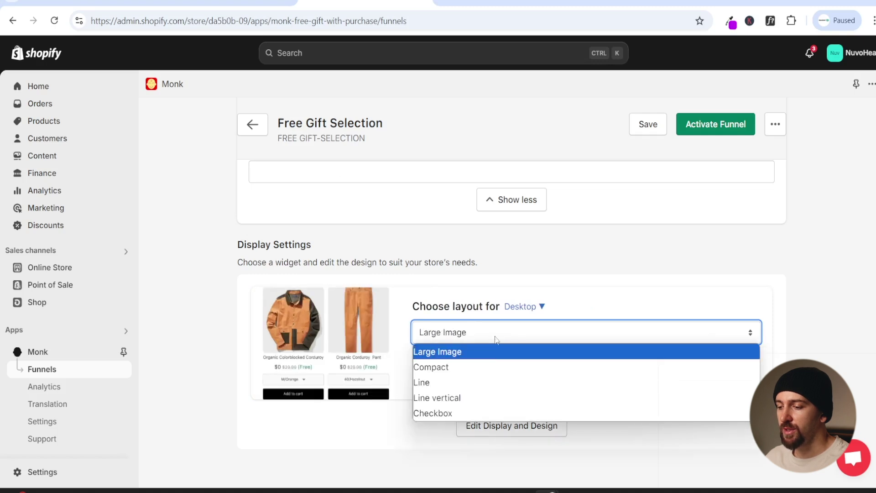
click(459, 411)
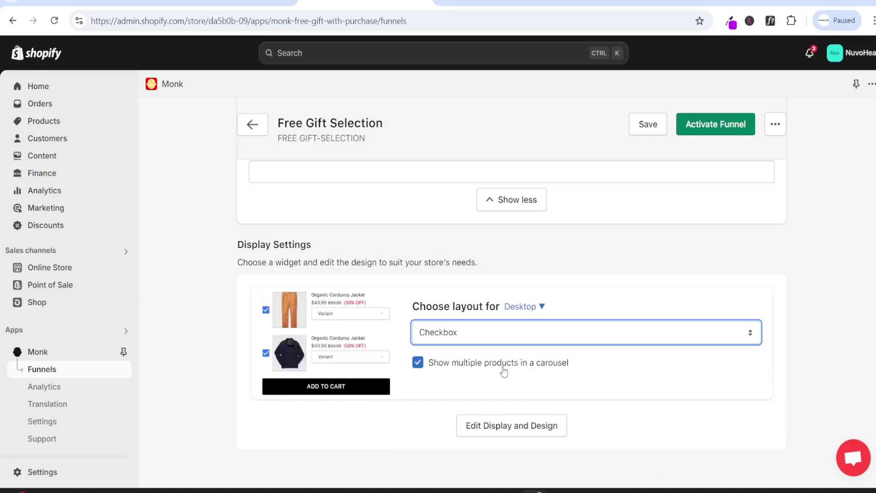
Step: Set the mobile widget layout to Checkbox as well
click(524, 313)
click(524, 338)
click(485, 342)
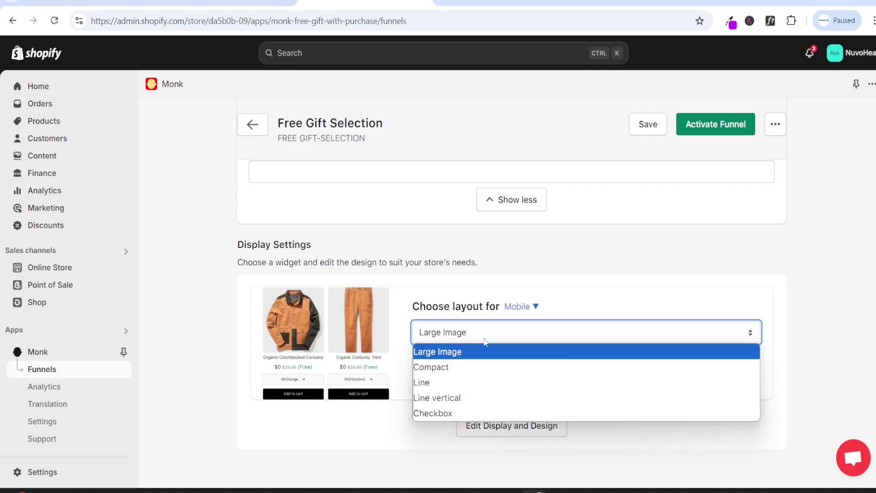
click(461, 411)
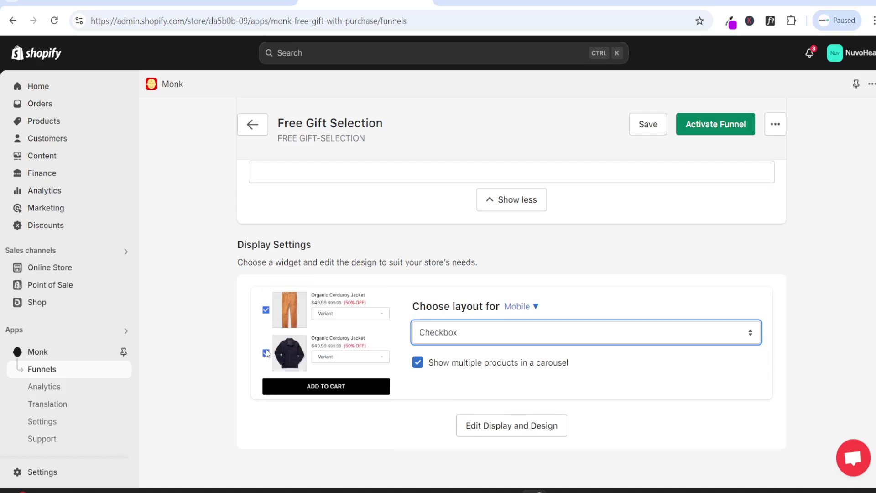
Step: Review the widget design editor, save the gift offer, and activate the Free Gift Selection funnel
click(533, 427)
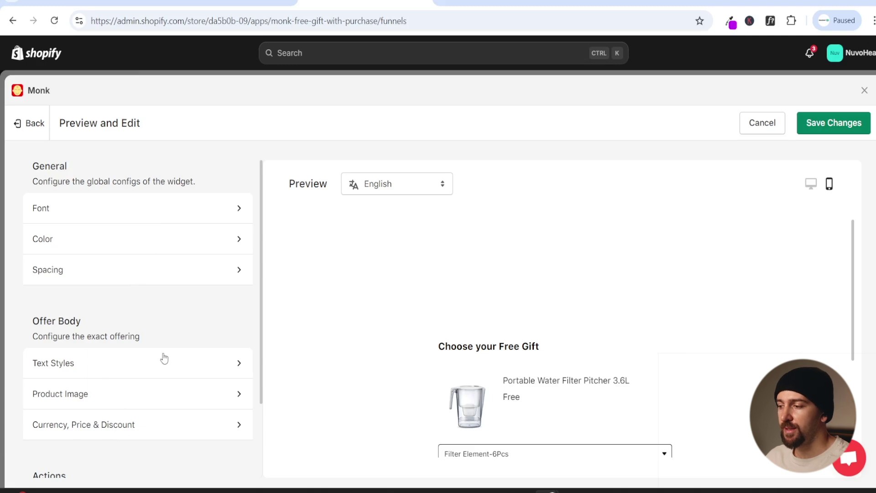
scroll(206, 398, down, 2)
scroll(191, 285, up, 2)
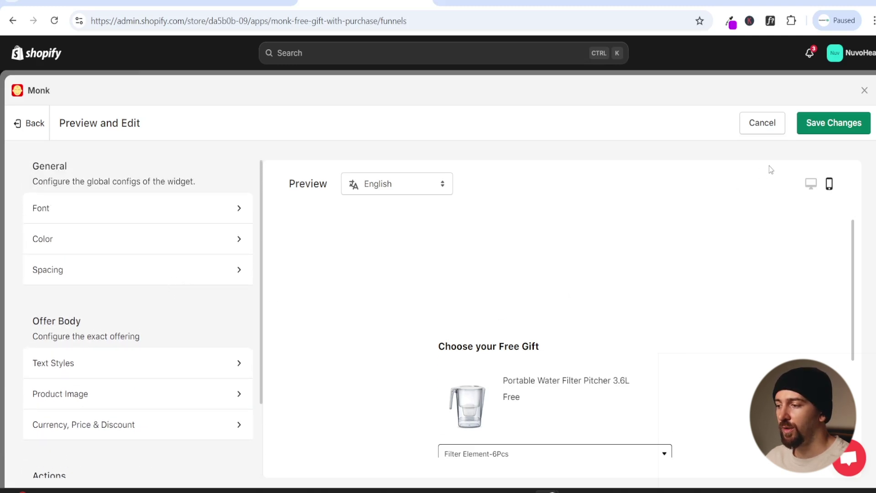
click(836, 133)
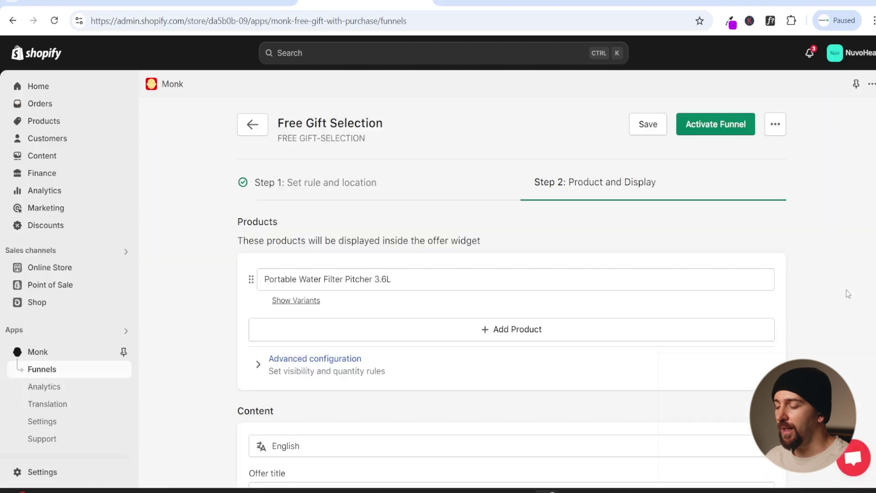
click(722, 128)
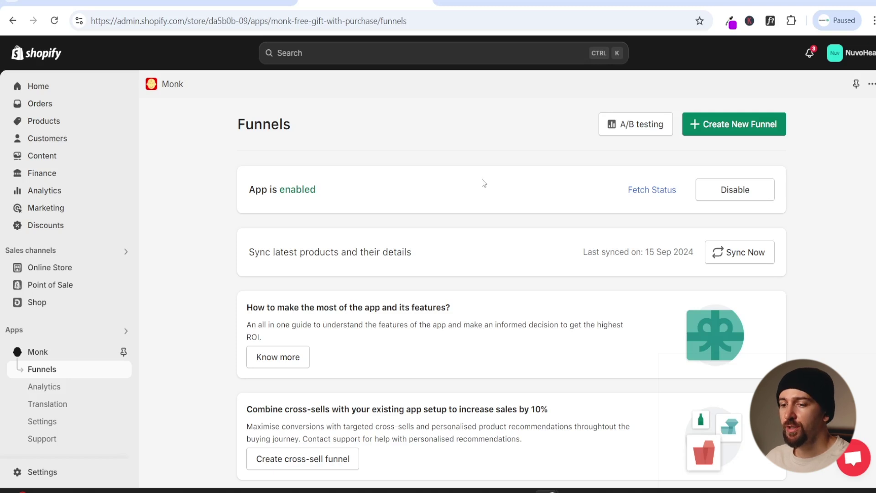
Step: Open the Refresh theme customizer from Online Store Themes
click(60, 269)
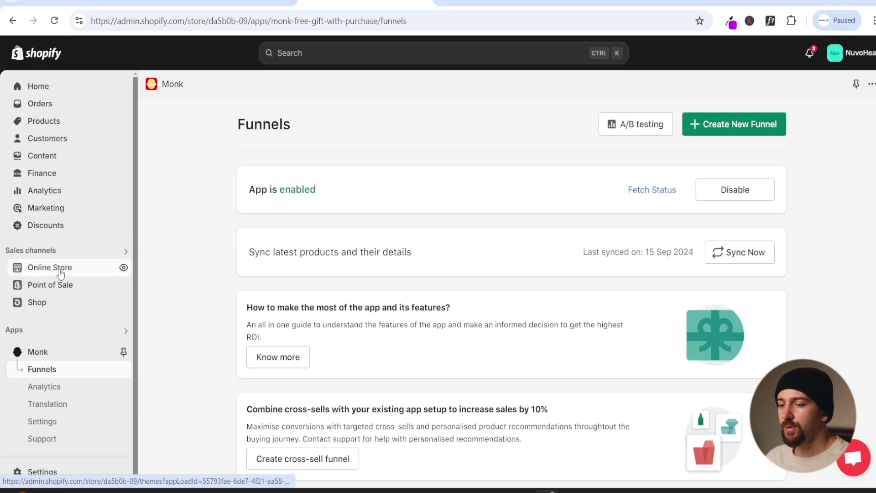
click(735, 409)
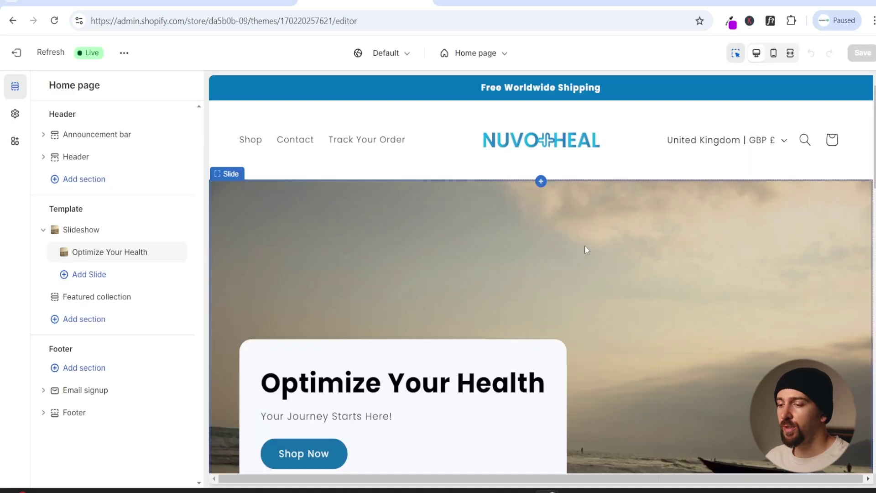
click(251, 144)
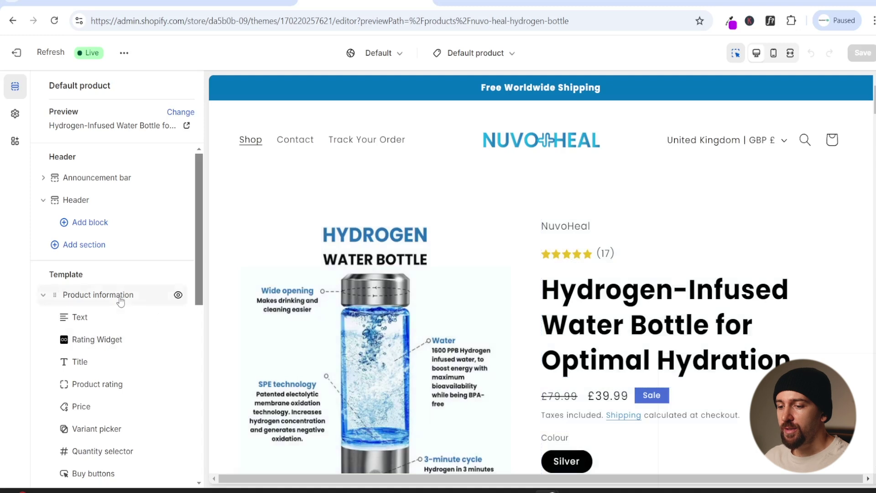
Step: Add the Monk free gift app block to Product information, positioned above Buy buttons
scroll(104, 299, down, 3)
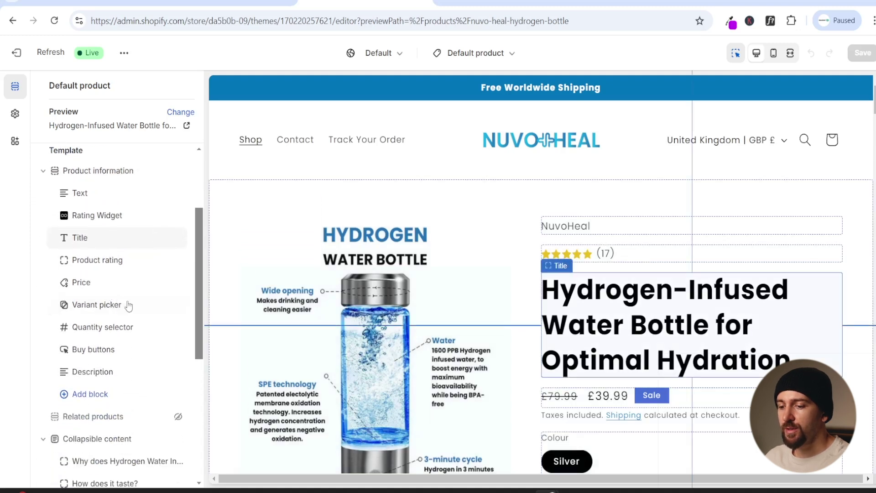
click(98, 396)
click(302, 266)
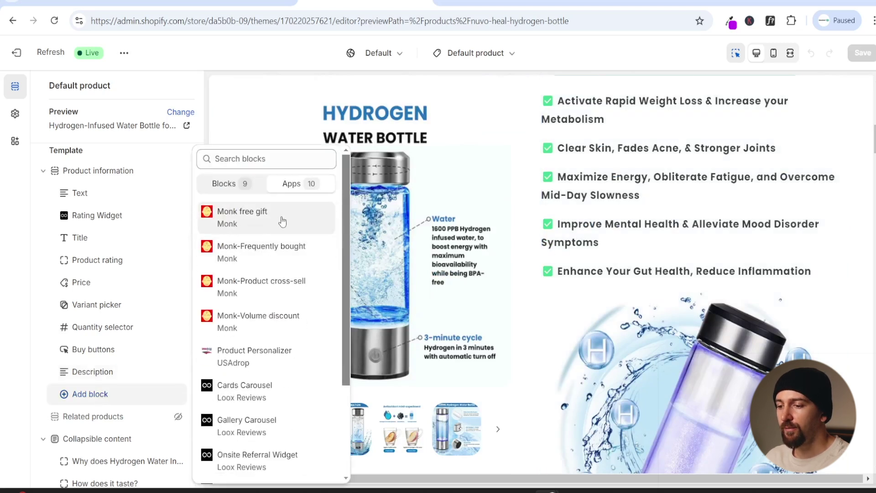
click(276, 223)
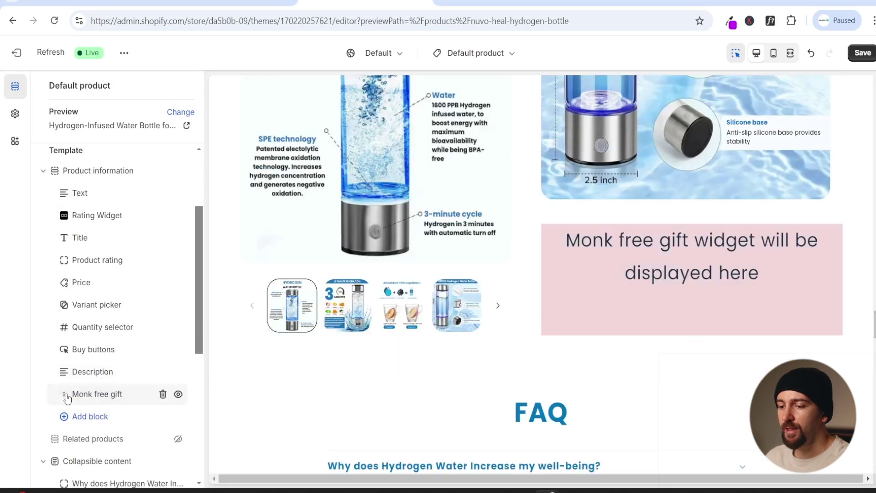
drag(62, 393, 65, 349)
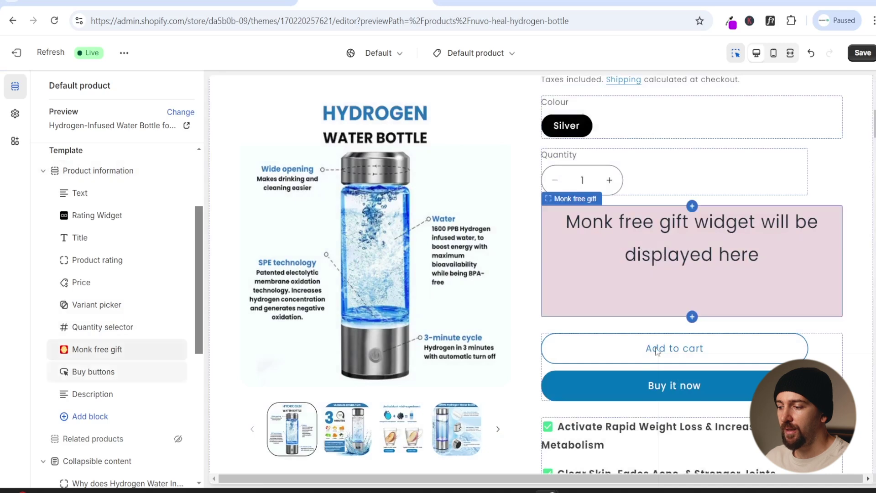
Step: Save the theme changes and exit the theme editor
scroll(662, 352, up, 5)
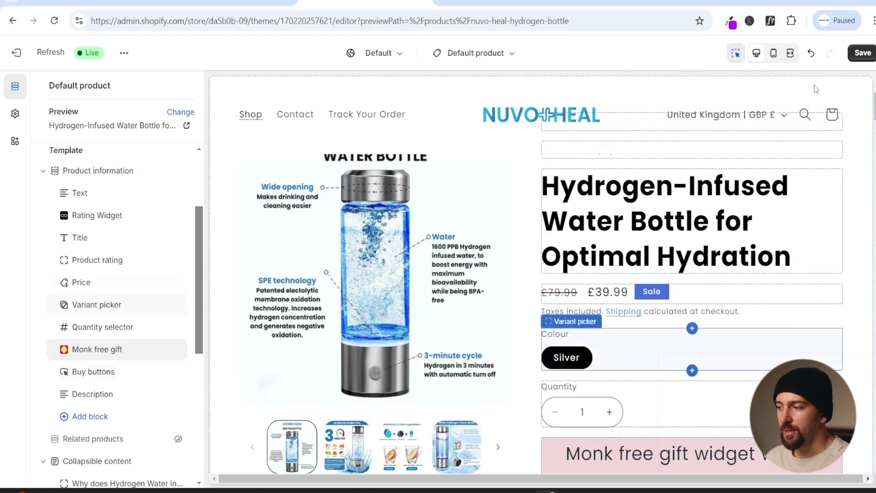
click(863, 53)
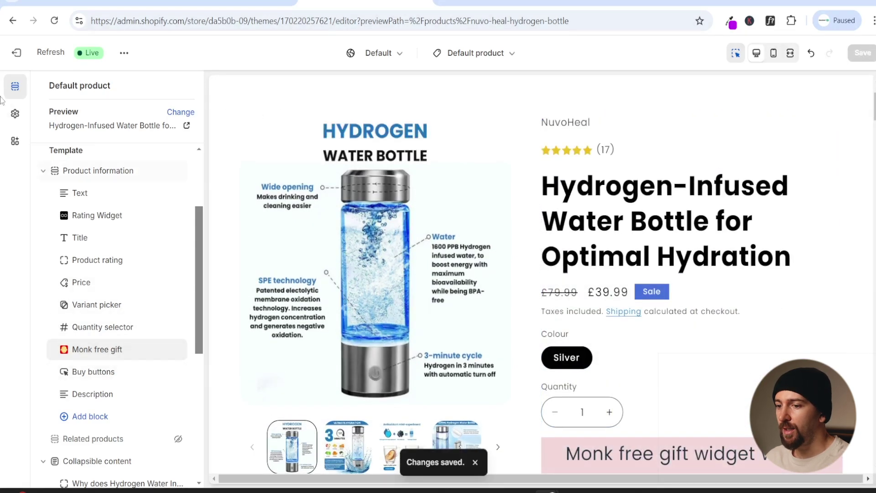
click(40, 56)
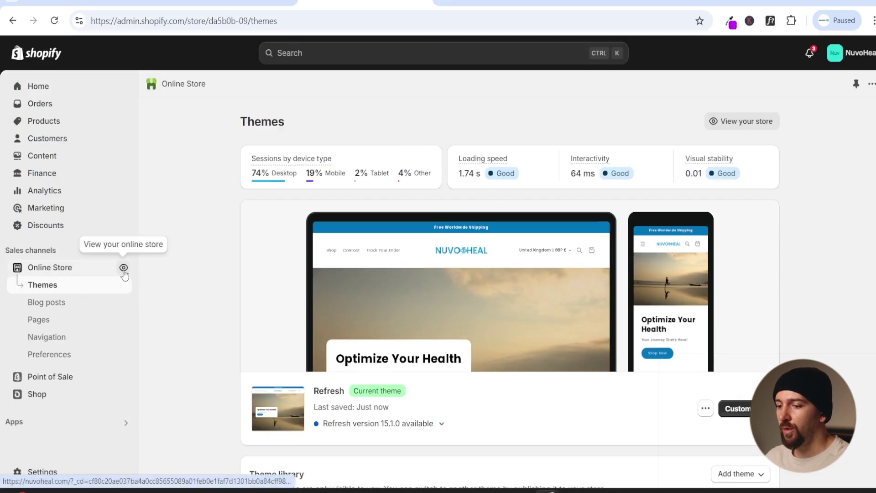
Step: On the live store, add the hydrogen bottle with the ticked Water Pitcher-White gift to the cart
click(123, 270)
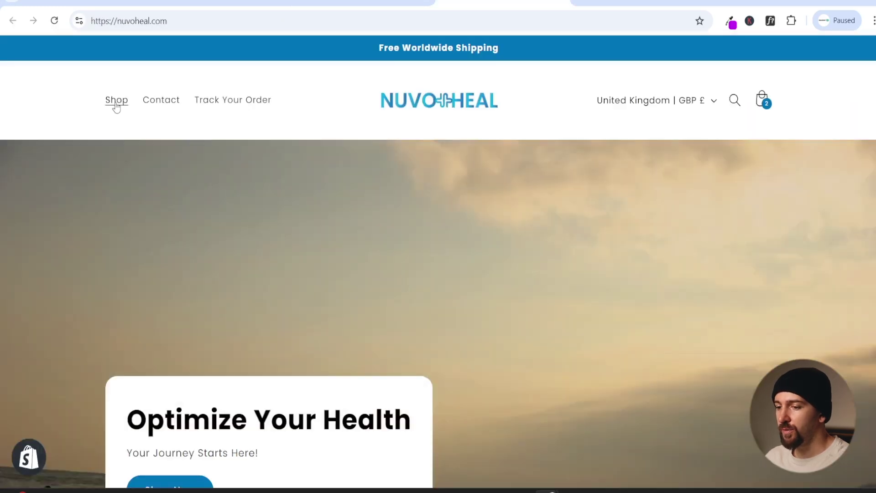
click(117, 103)
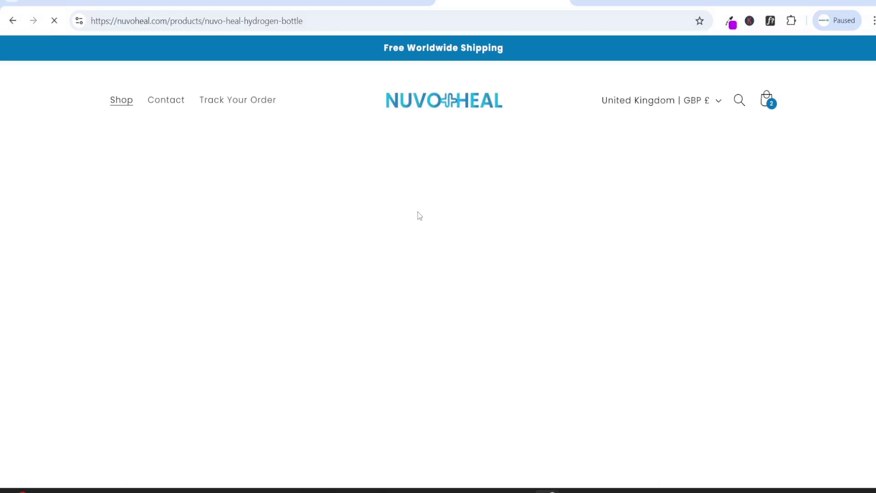
scroll(625, 171, down, 5)
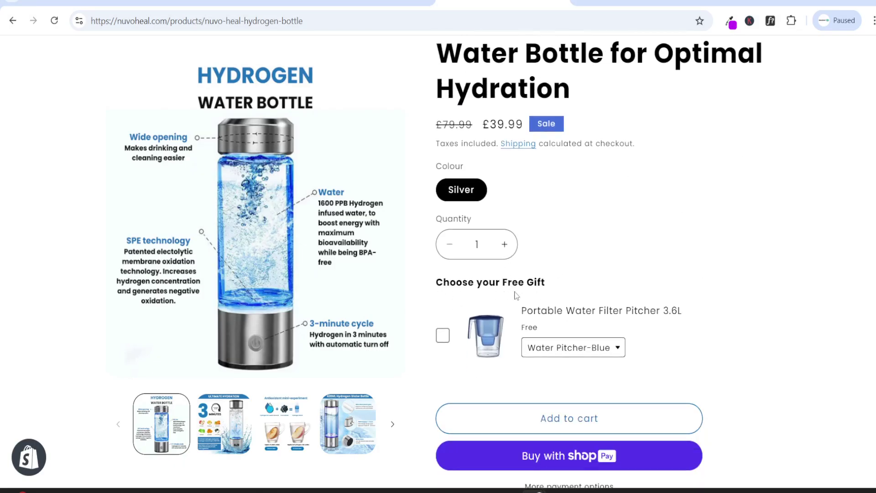
click(557, 350)
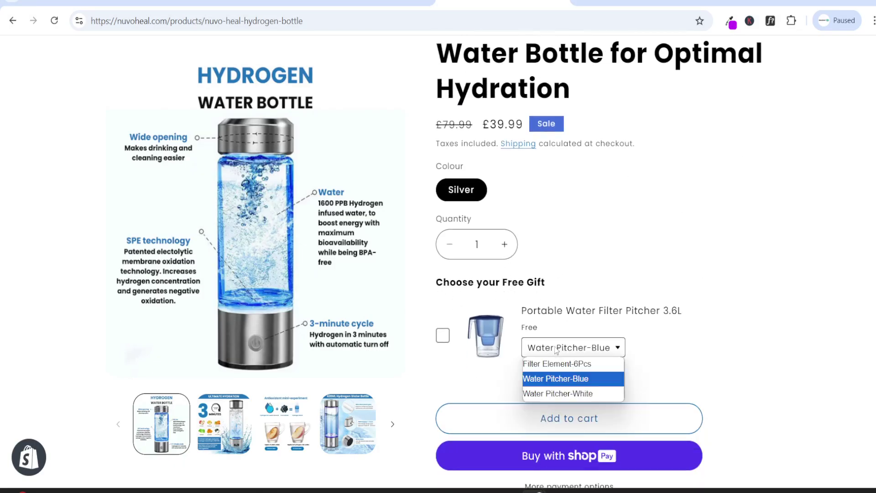
click(574, 393)
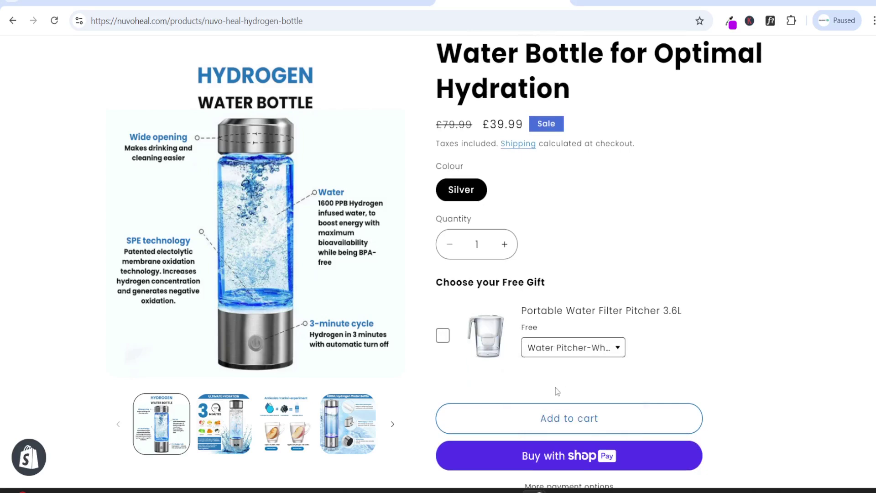
click(444, 337)
click(552, 419)
scroll(768, 168, down, 5)
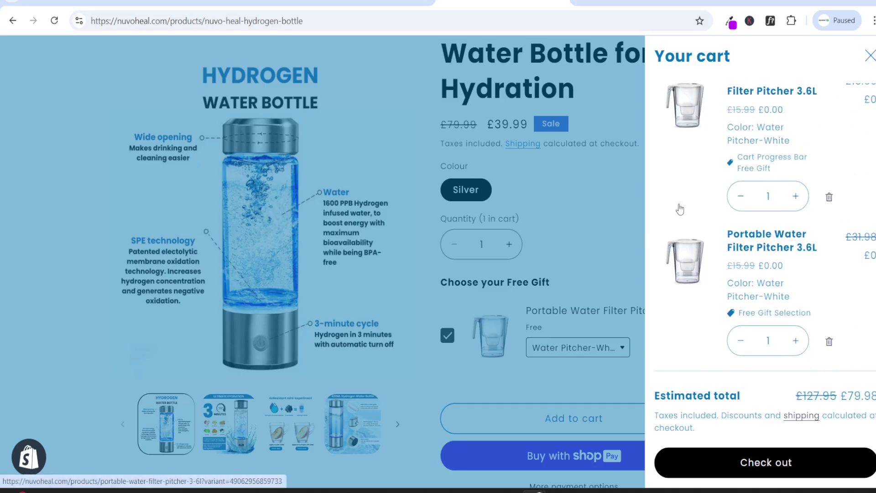
key(Escape)
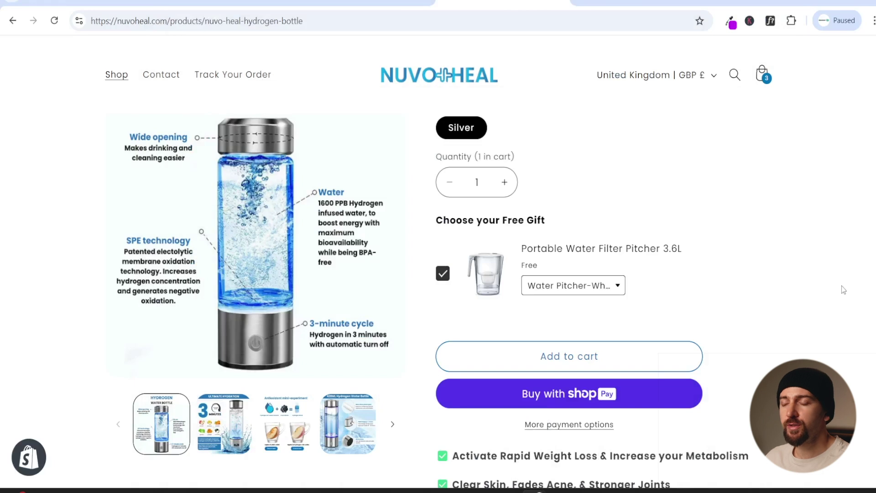
Step: In Monk's Funnels, create a FREE GIFT-AUTO ADD offer named 'Auto Add Free Gift'
key(ctrl+shift+Tab)
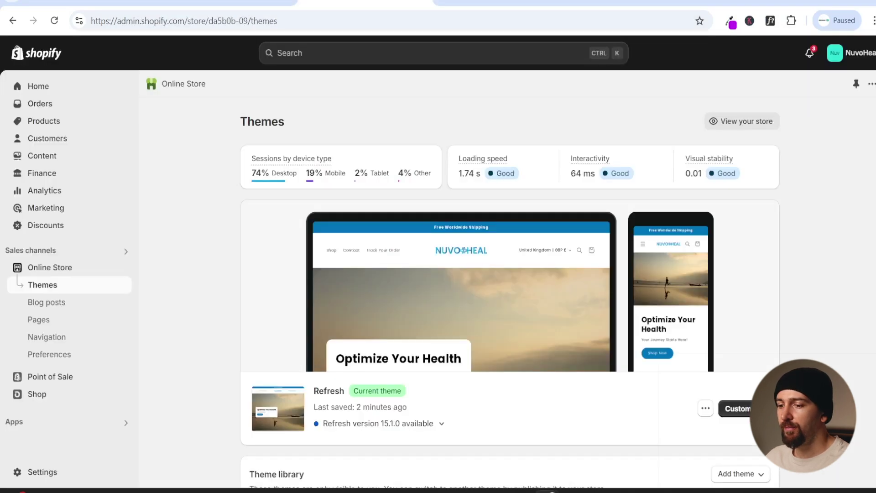
click(105, 422)
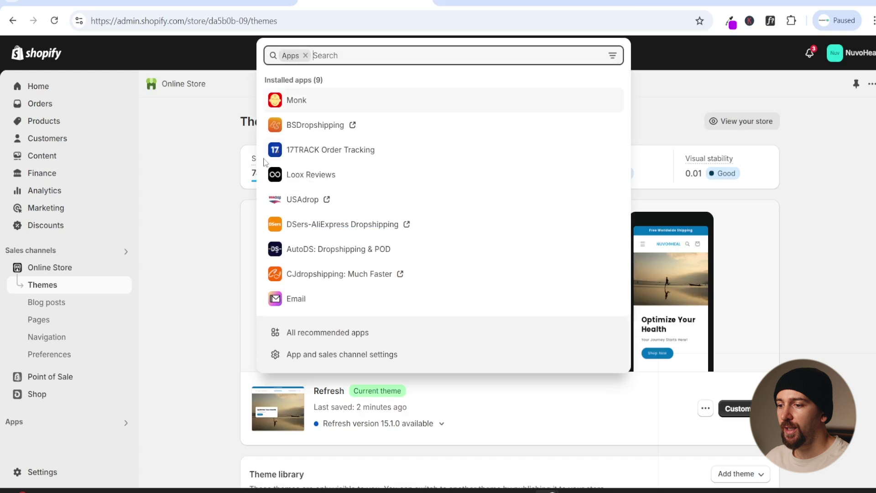
click(302, 105)
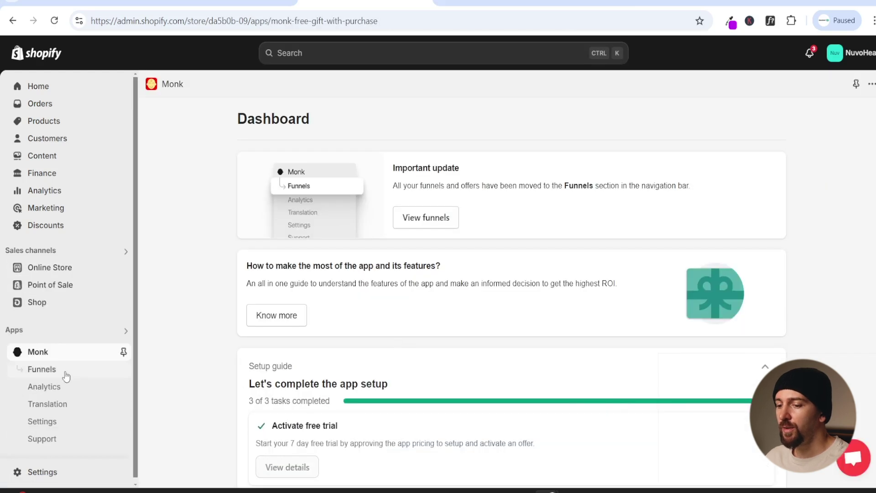
click(40, 369)
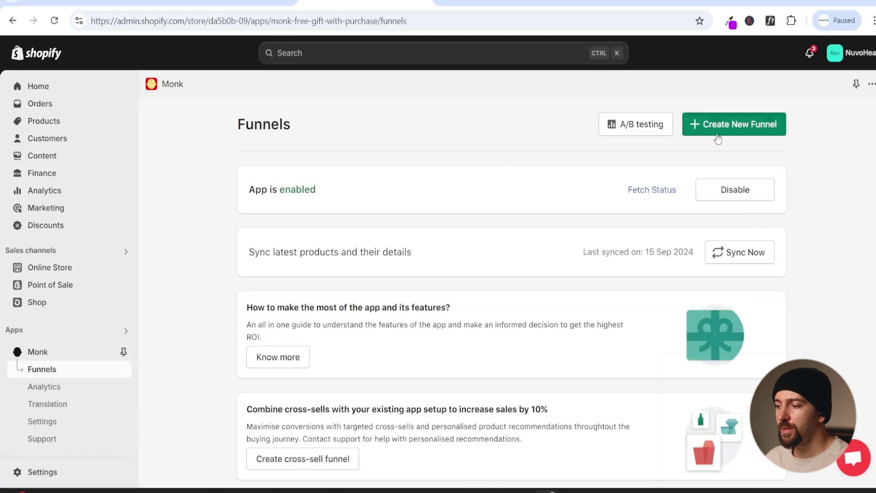
click(731, 129)
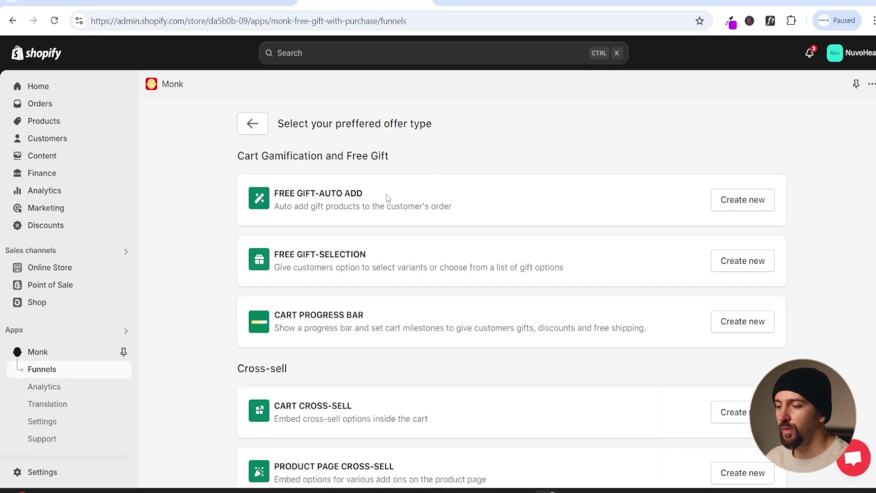
click(744, 200)
text(Auto Add Free Gift)
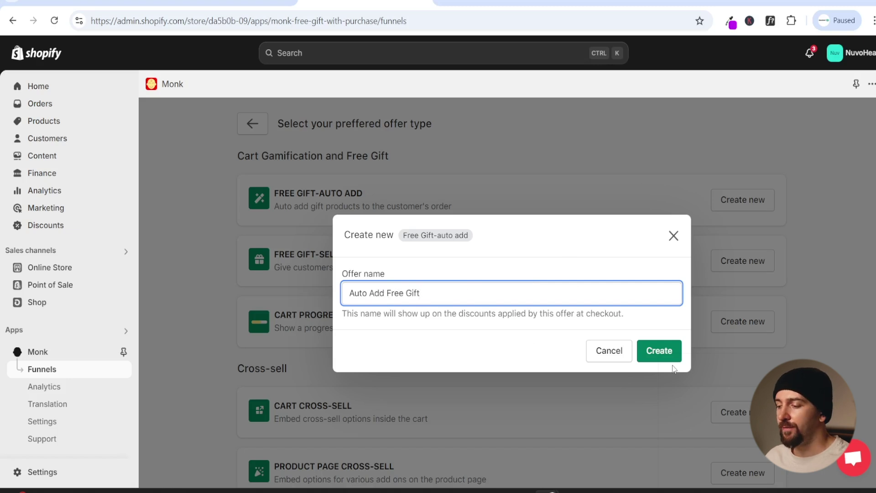
click(662, 352)
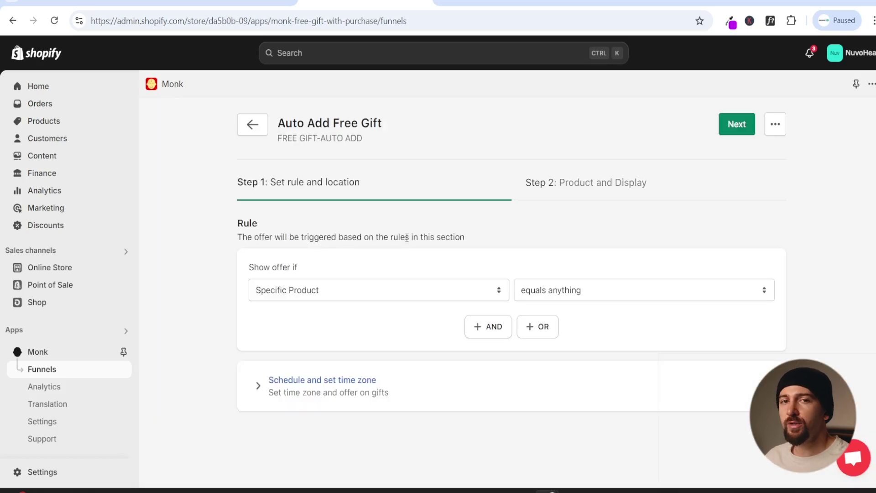
Step: Set the trigger rule to Specific Product contains any Hydrogen-Infused Water Bottle (Silver), then go to Step 2
click(573, 289)
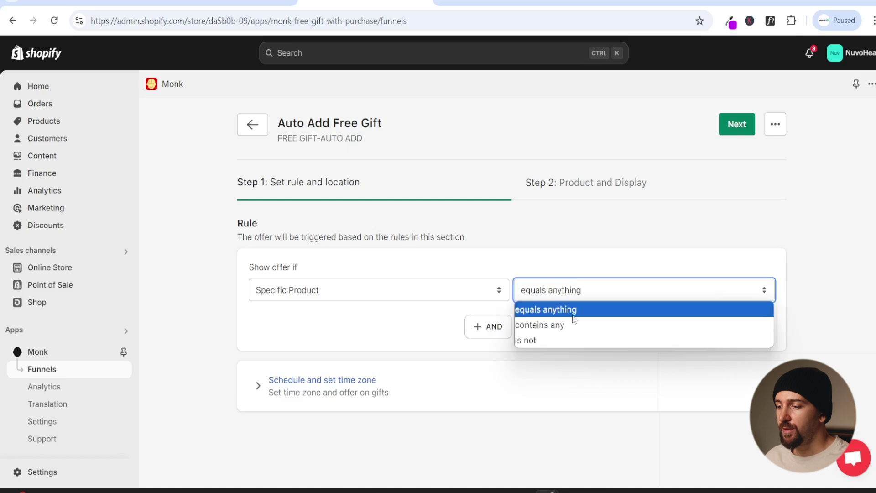
click(574, 323)
click(522, 292)
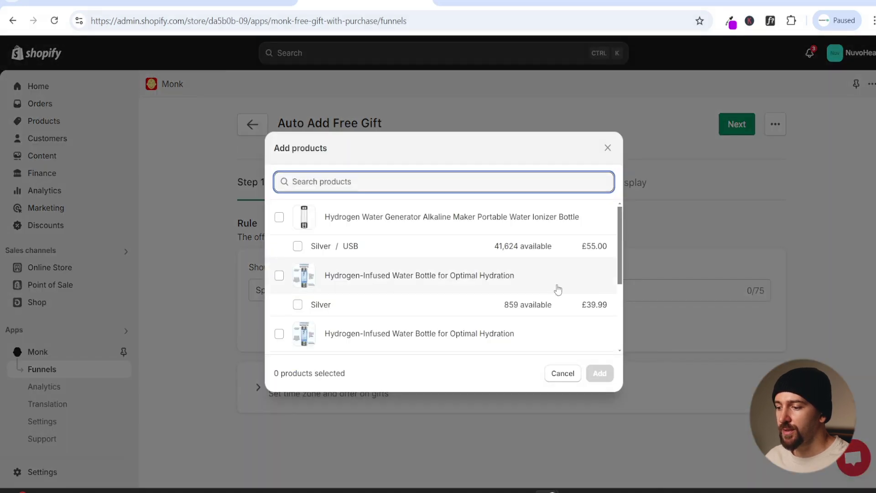
scroll(554, 286, down, 1)
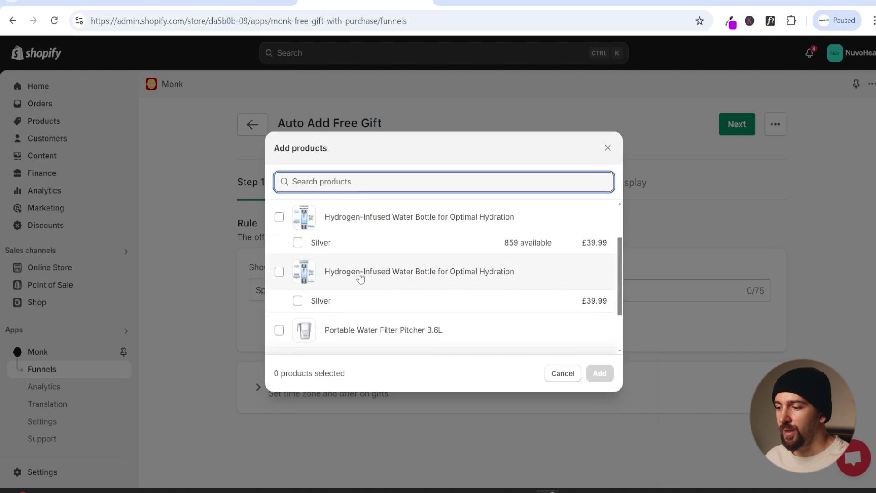
click(279, 272)
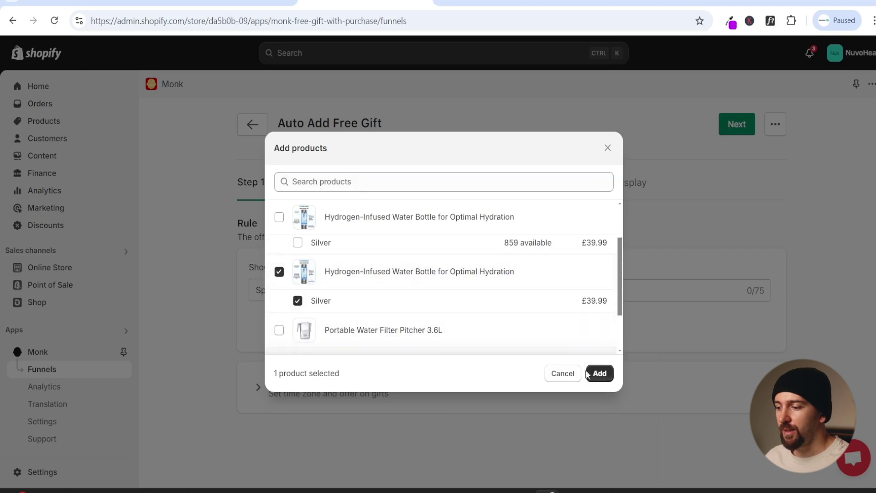
click(600, 373)
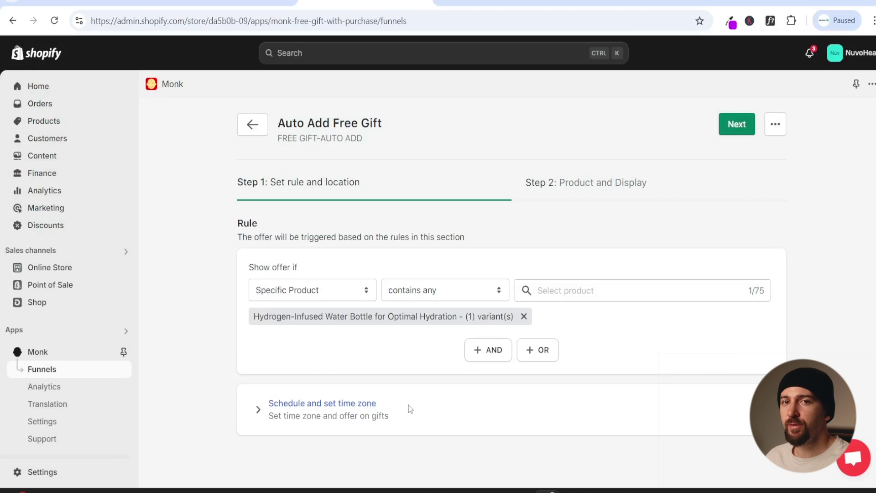
click(736, 124)
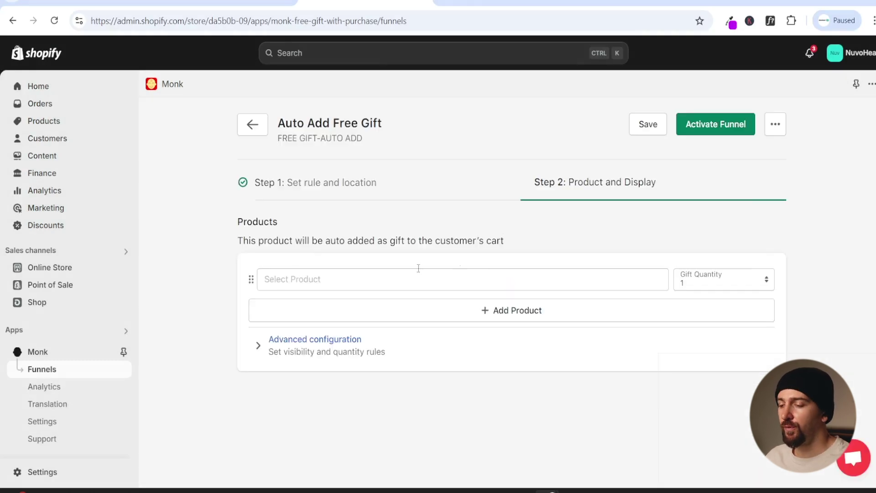
Step: Choose Water Pitcher-Blue as the auto-added gift, review Advanced configuration, and activate the funnel
click(311, 278)
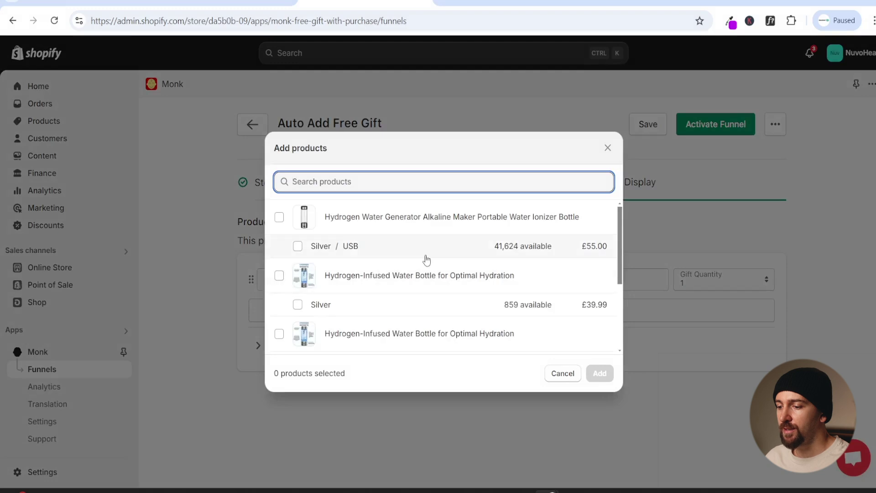
scroll(427, 258, down, 5)
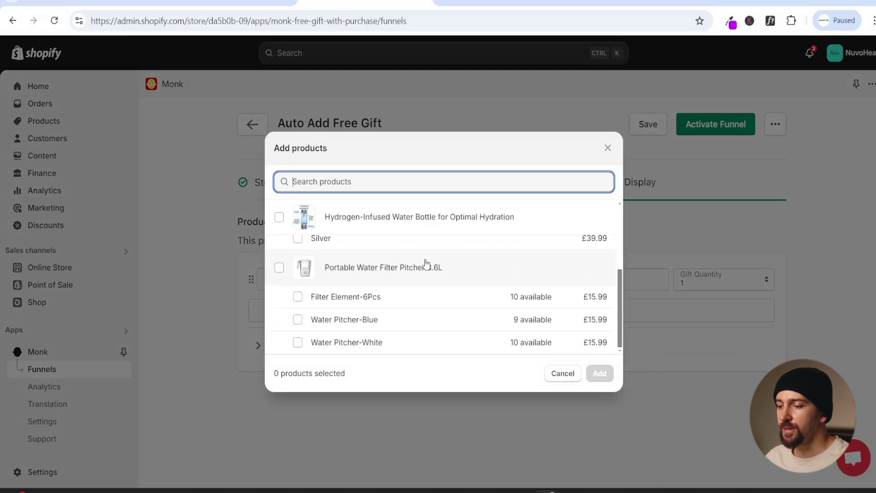
click(297, 320)
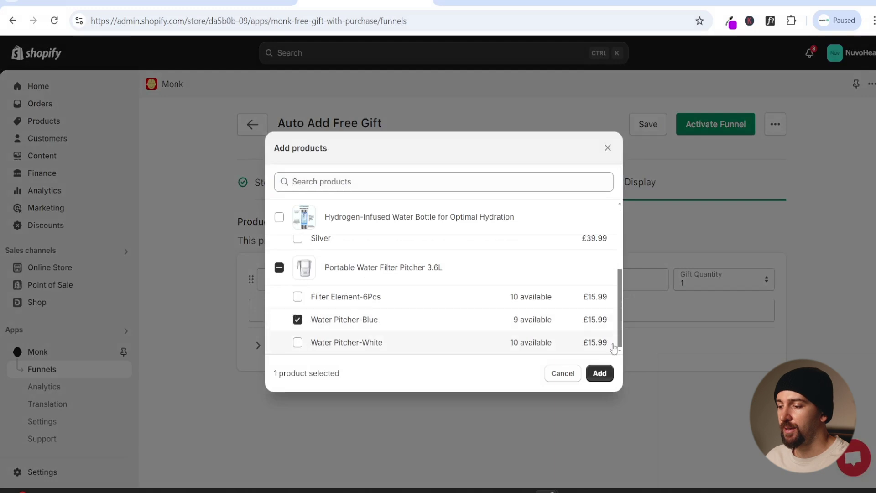
click(600, 374)
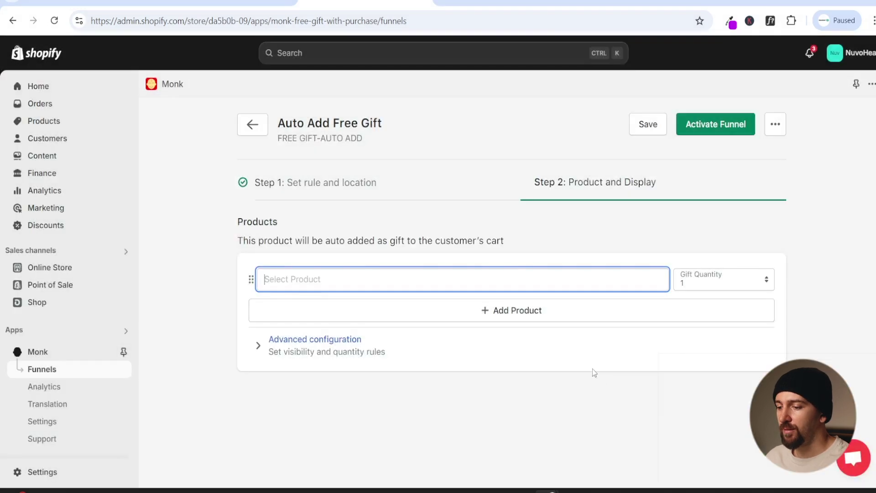
click(269, 402)
scroll(320, 390, down, 2)
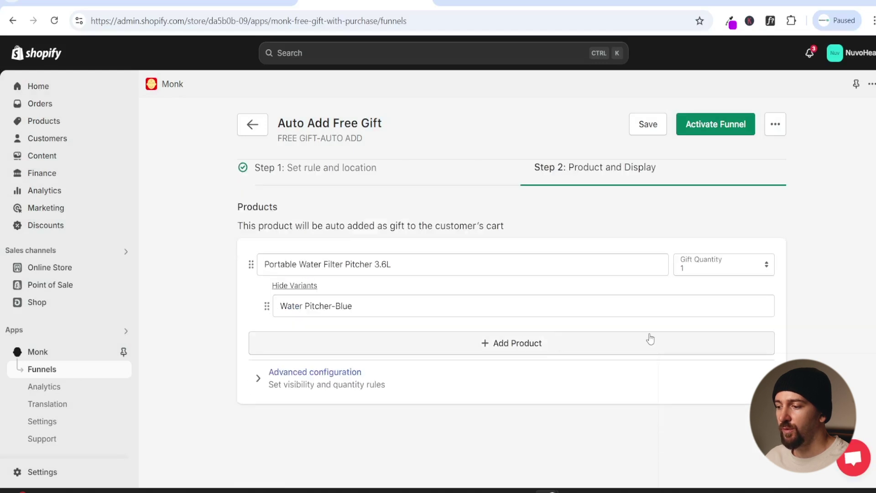
click(725, 130)
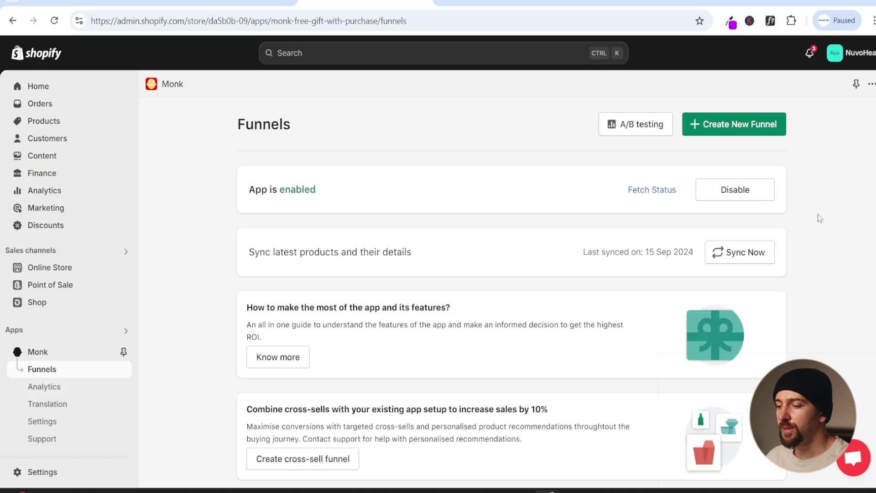
Step: Disable the Cart Progress Bar Free Gift and Free Gift Selection funnels from their Actions menus
scroll(823, 220, down, 5)
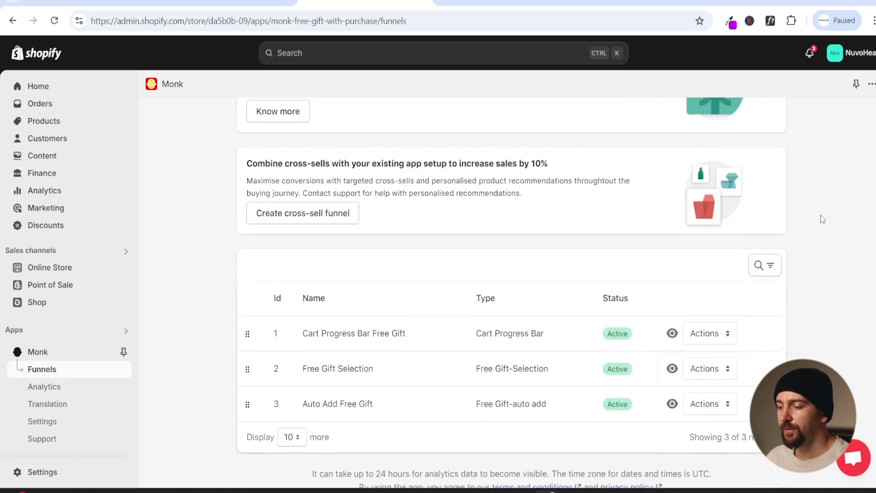
click(713, 307)
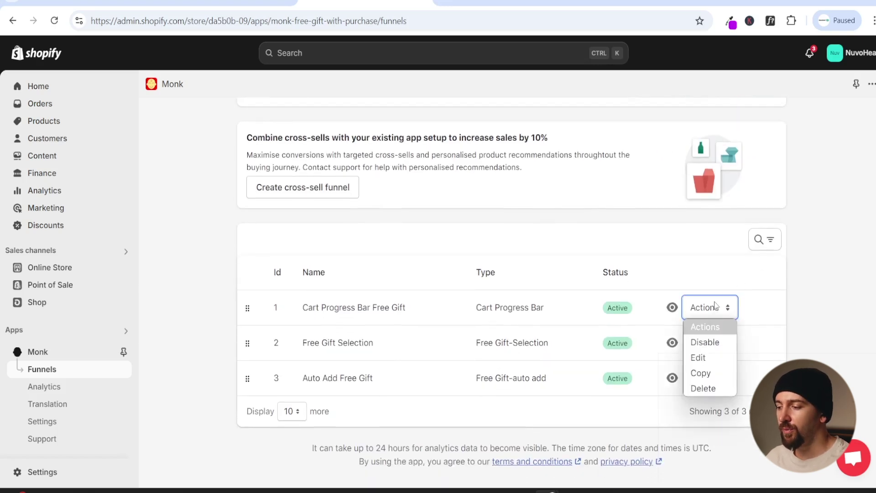
click(714, 345)
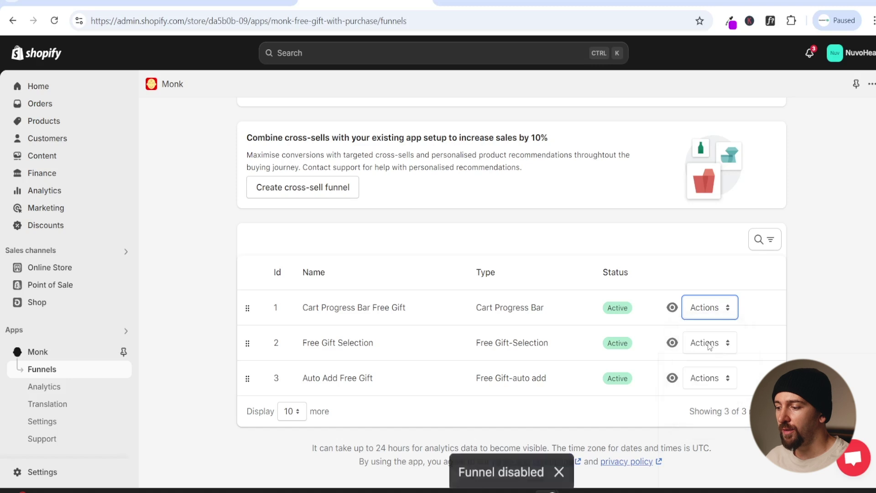
click(720, 344)
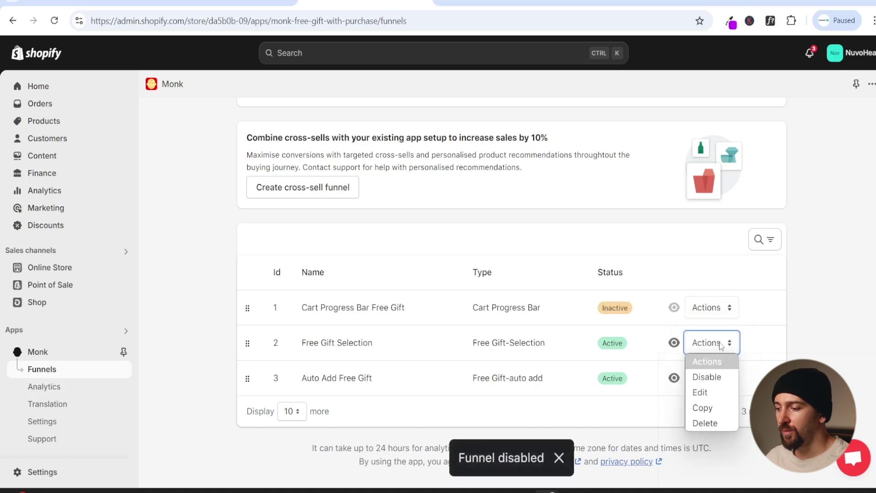
click(716, 378)
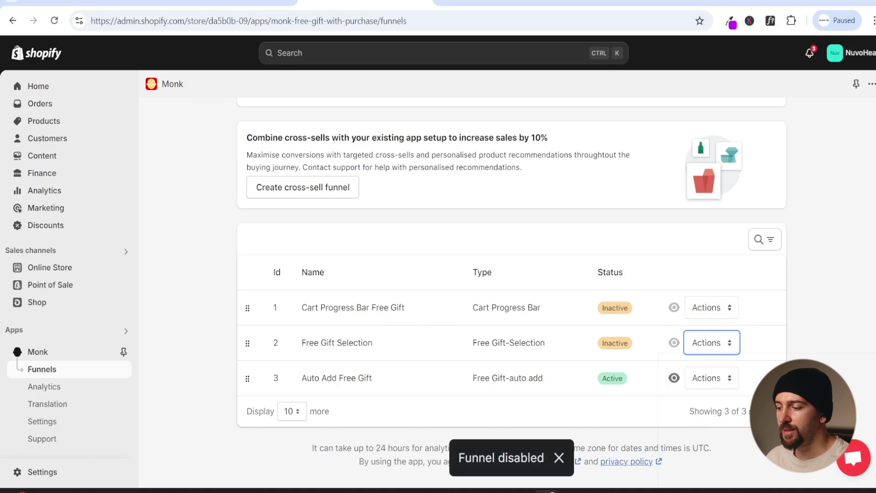
scroll(719, 358, up, 6)
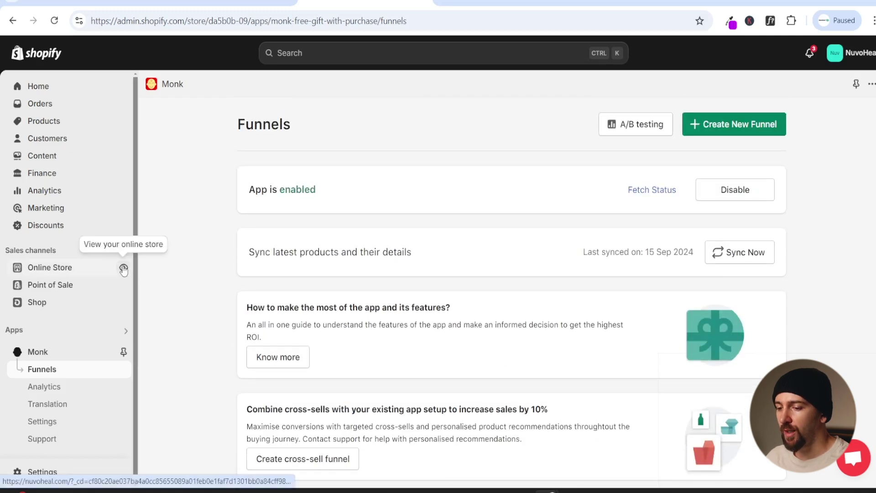
Step: Add the hydrogen bottle to the cart and confirm checkout shows the free blue pitcher, totalling £39.99
click(124, 270)
scroll(638, 272, down, 5)
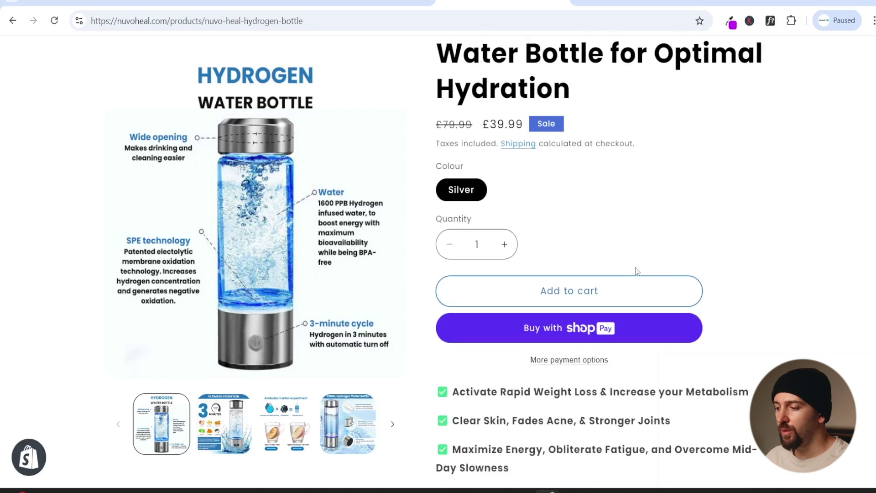
click(601, 296)
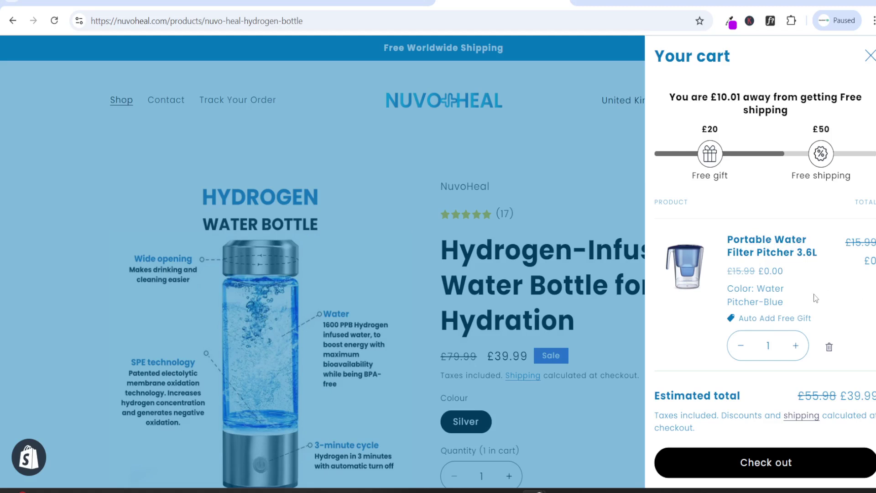
click(769, 464)
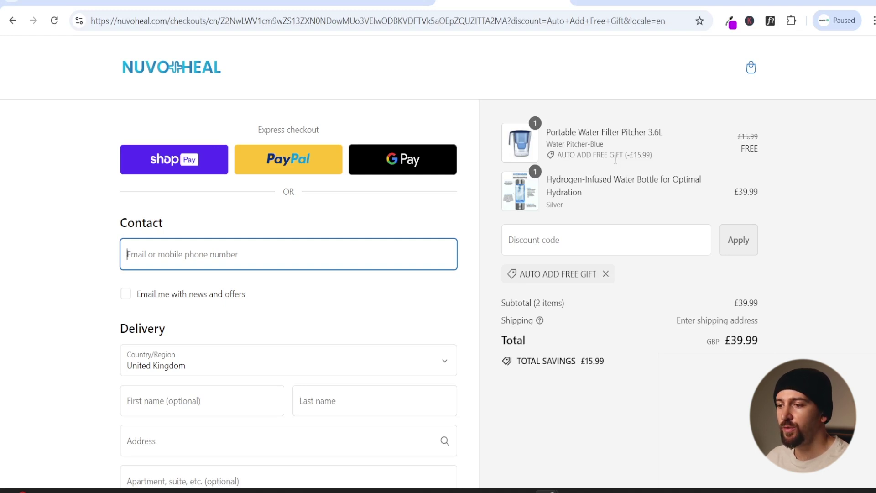
click(366, 4)
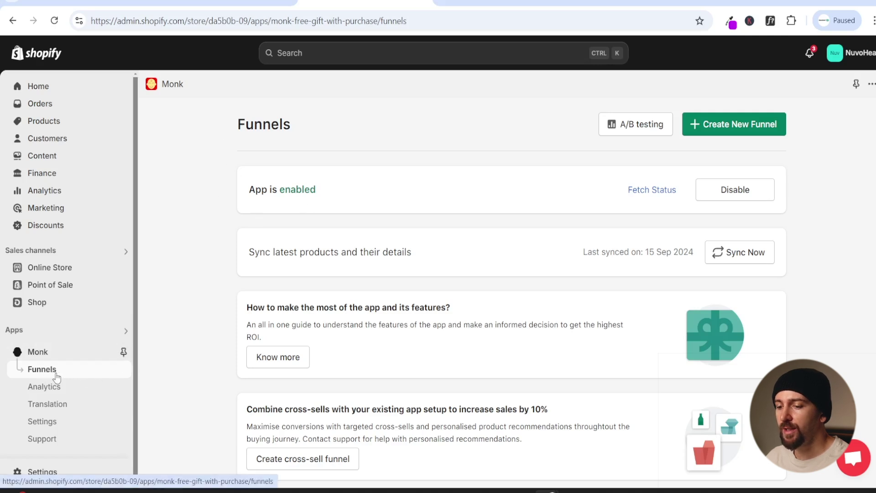
Step: Start a new funnel and browse the free gift, cross-sell, quantity break, bundle and subscription offer types
click(723, 130)
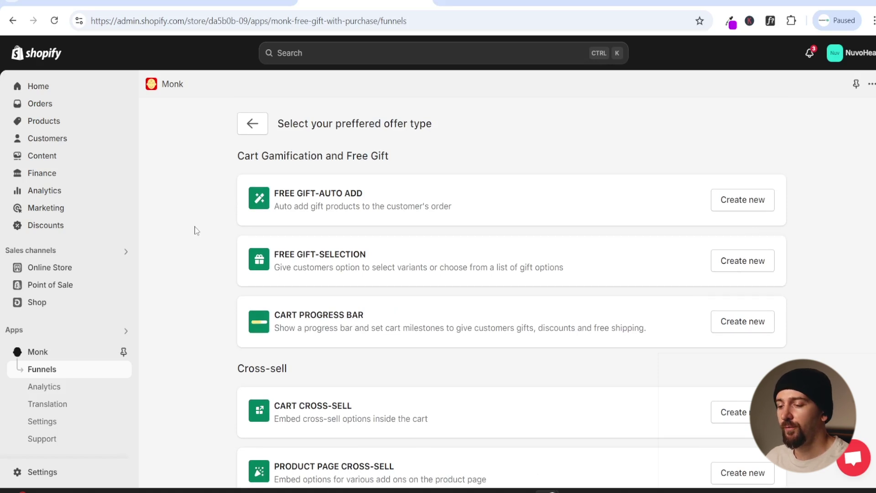
scroll(197, 229, down, 4)
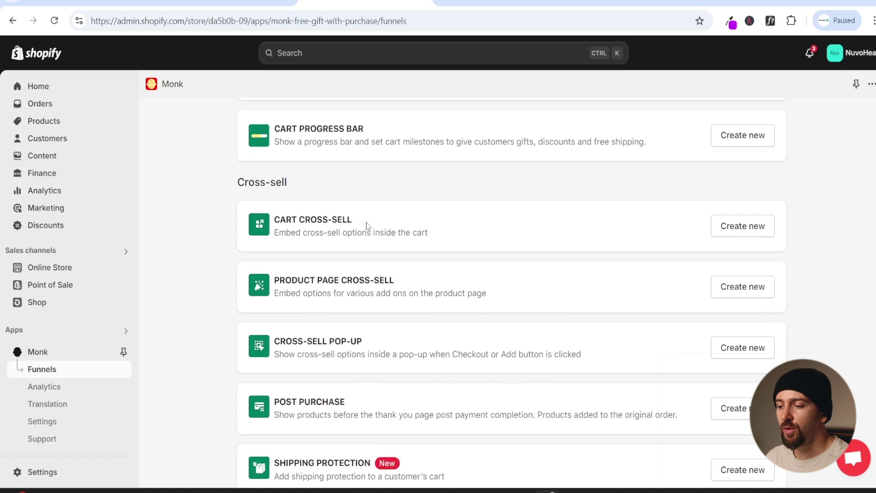
scroll(418, 276, down, 3)
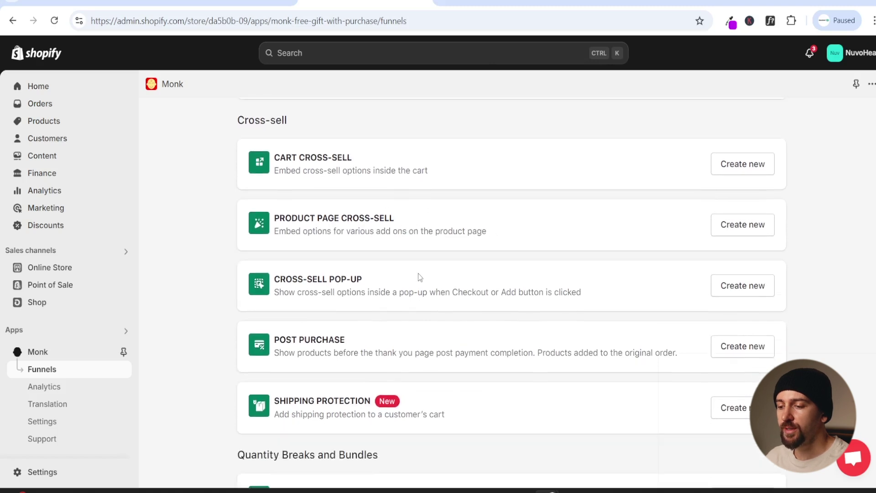
scroll(356, 280, down, 1)
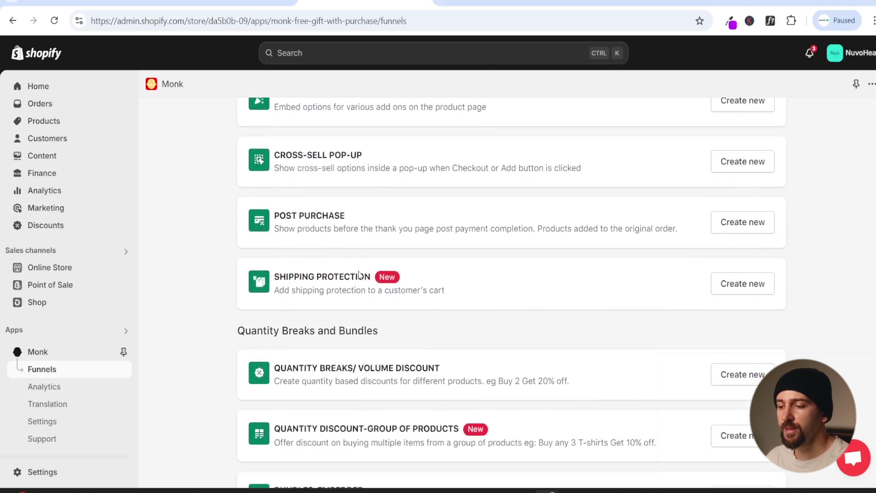
scroll(416, 280, down, 3)
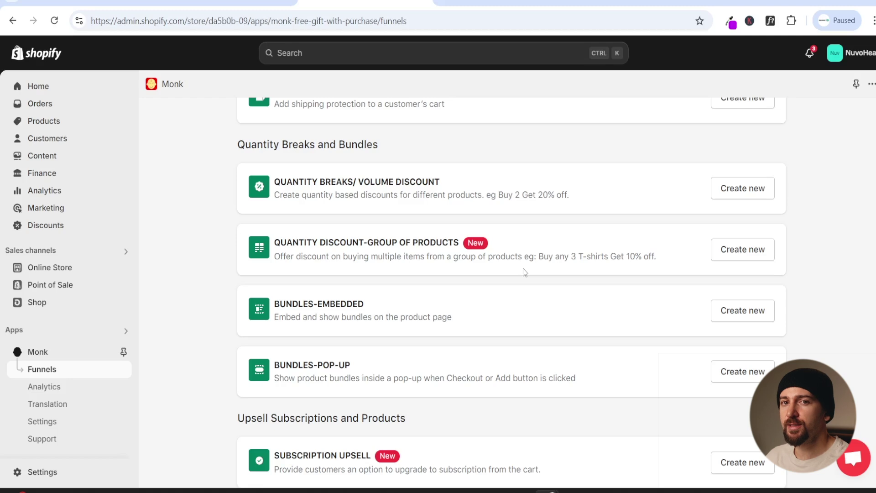
scroll(524, 269, up, 9)
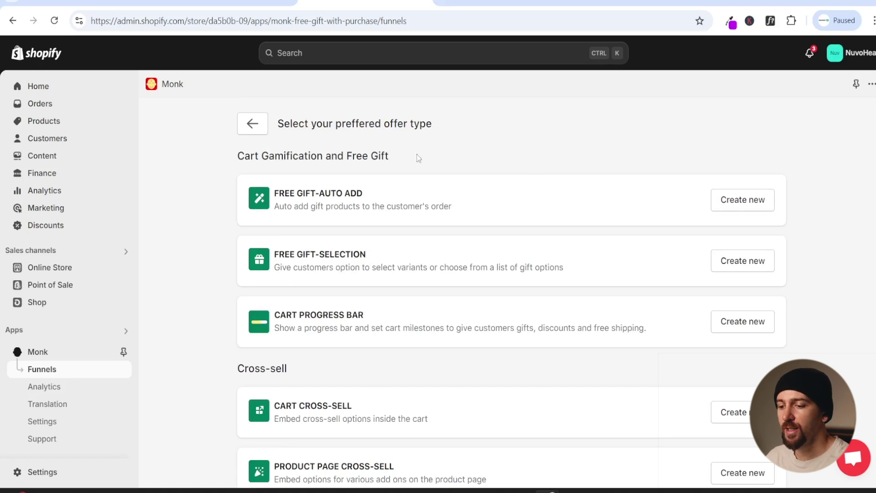
Step: Review the Monk Analytics overview page down to the bottom
click(67, 386)
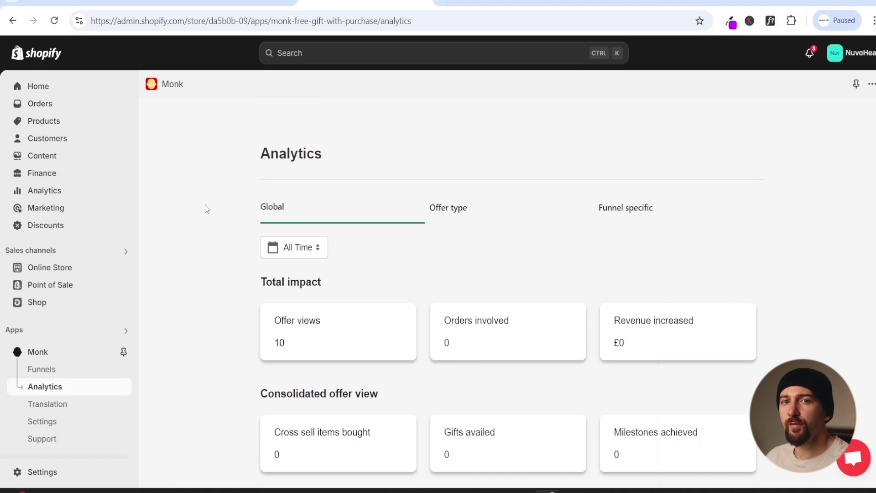
scroll(174, 231, down, 2)
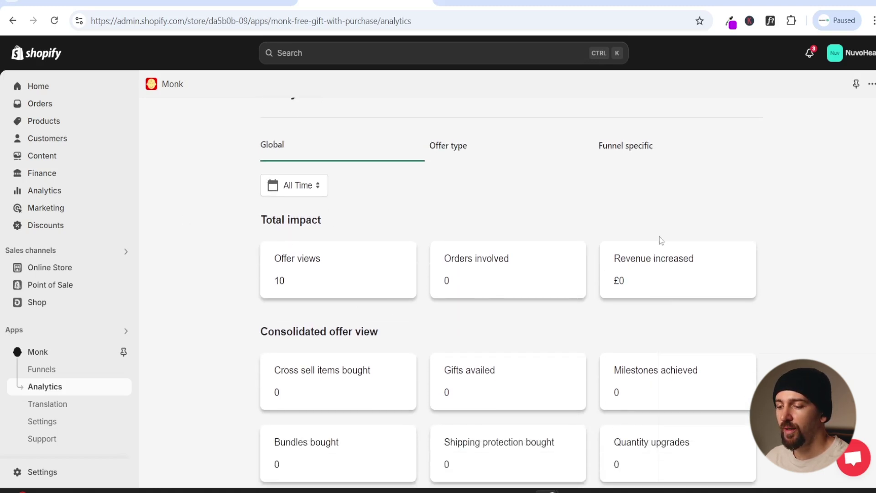
scroll(468, 252, down, 2)
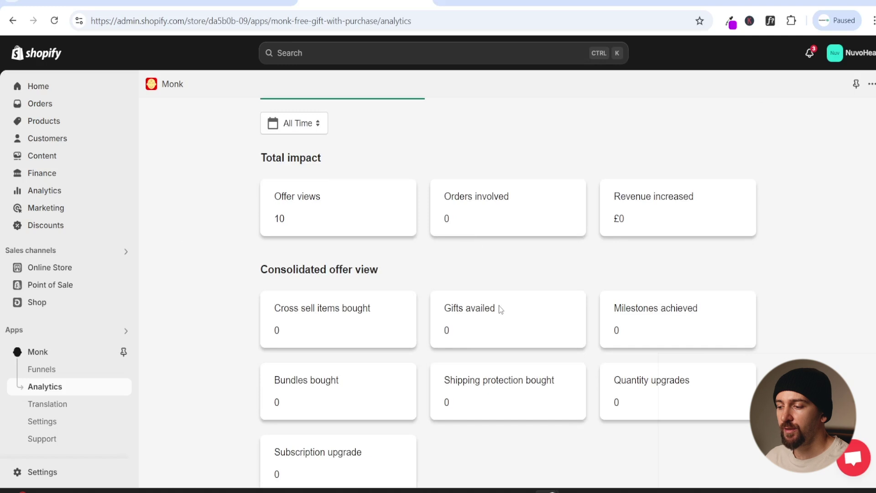
scroll(497, 340, down, 2)
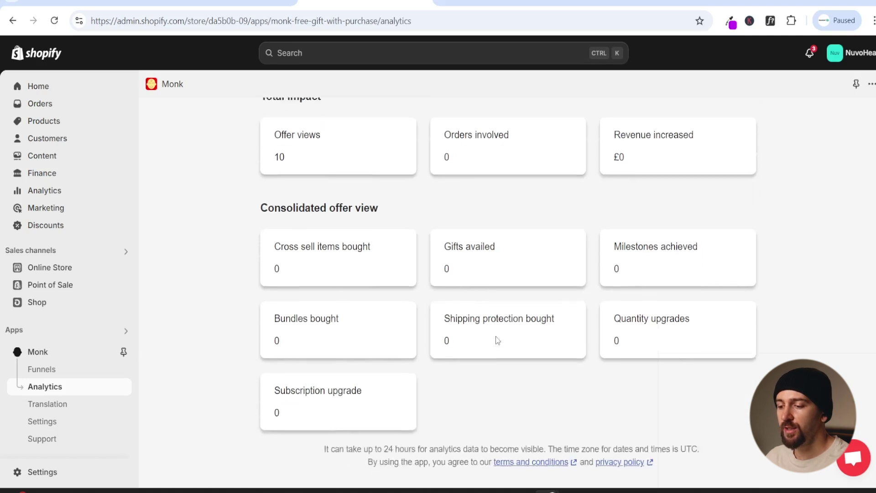
scroll(498, 340, down, 1)
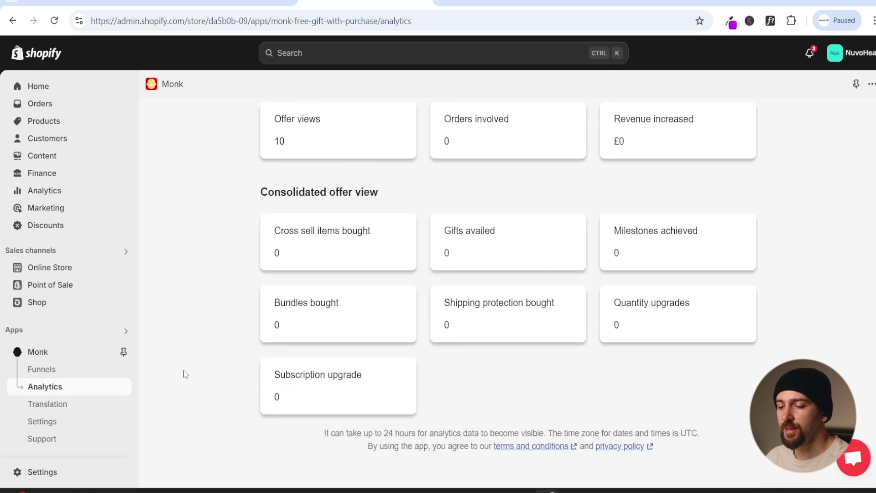
Step: Look through Translate Offers and Settings, ending on the Support request form
click(47, 404)
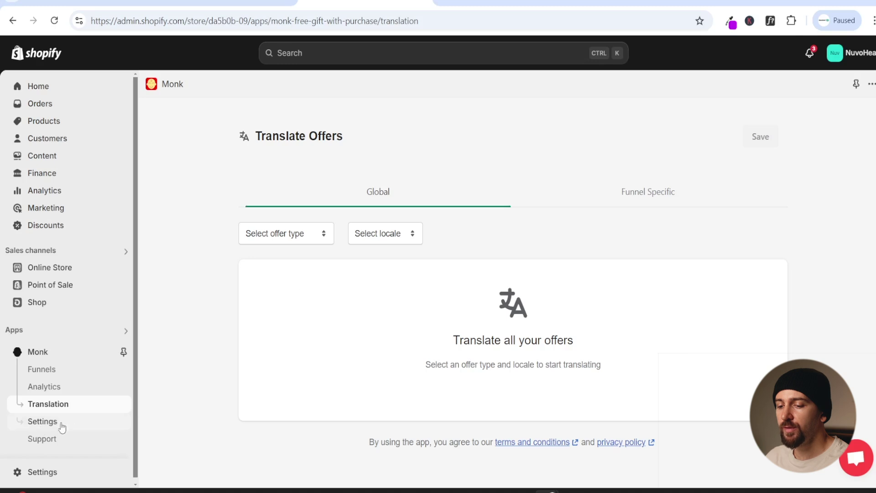
click(44, 422)
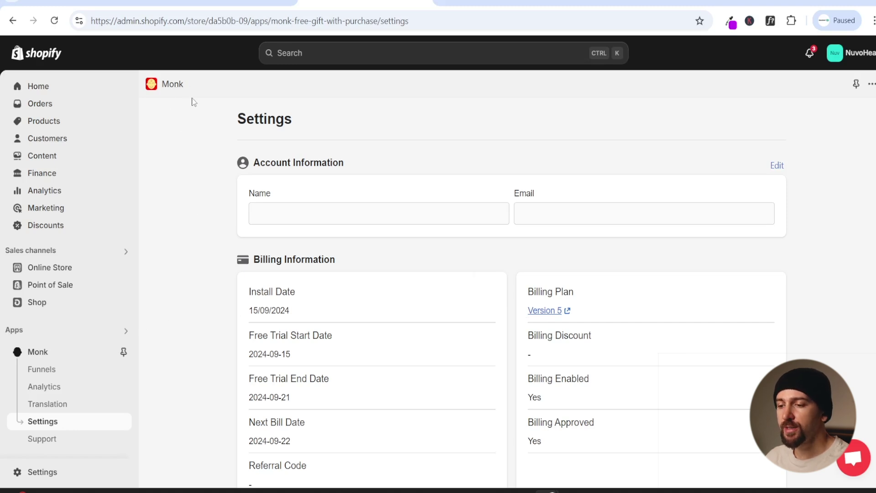
click(57, 441)
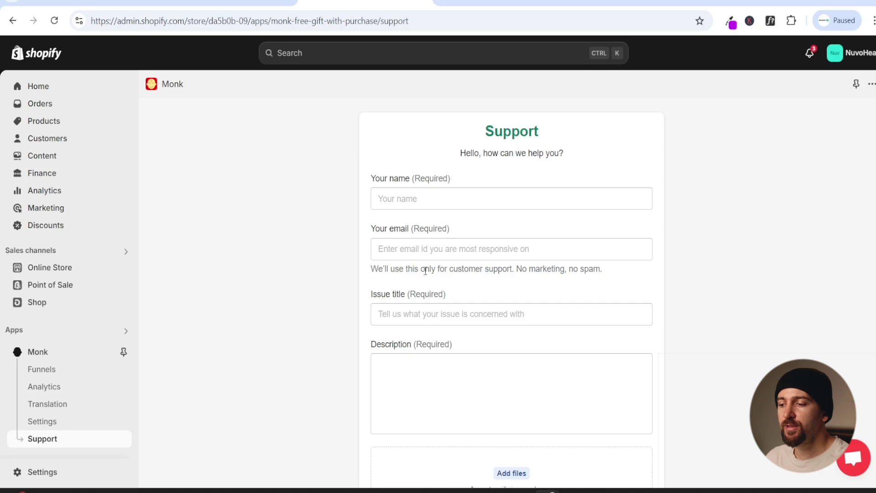